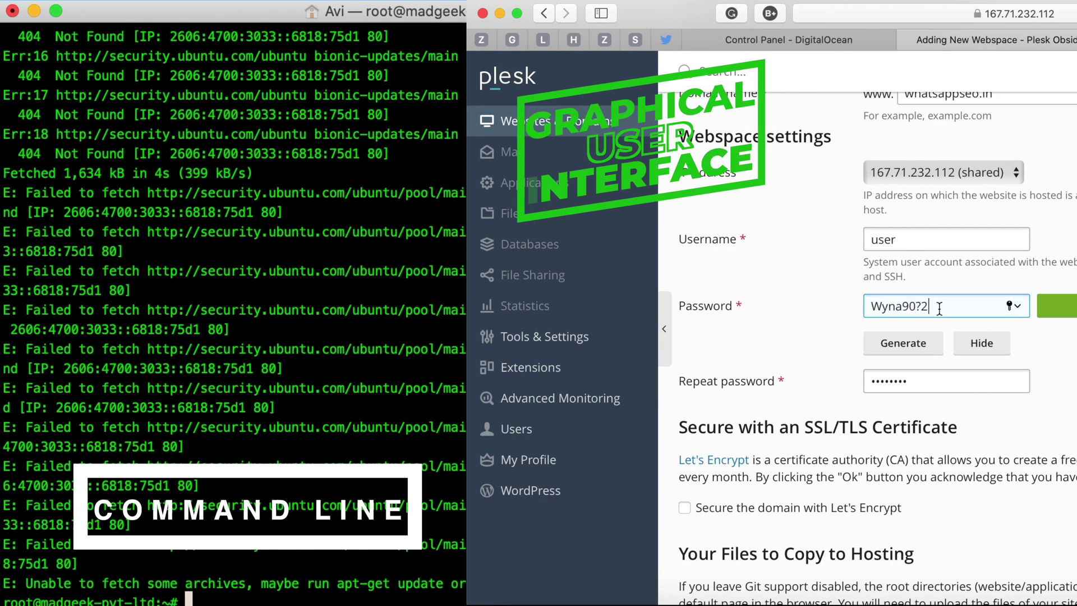
Create the webspace secured with Let's Encrypt, then check the installed nginx version with nginx -v.
{"action": "scroll", "coordinate": [939, 308], "scroll_direction": "down", "scroll_amount": 5}
{"action": "left_click", "coordinate": [684, 313]}
{"action": "left_click", "coordinate": [909, 517]}
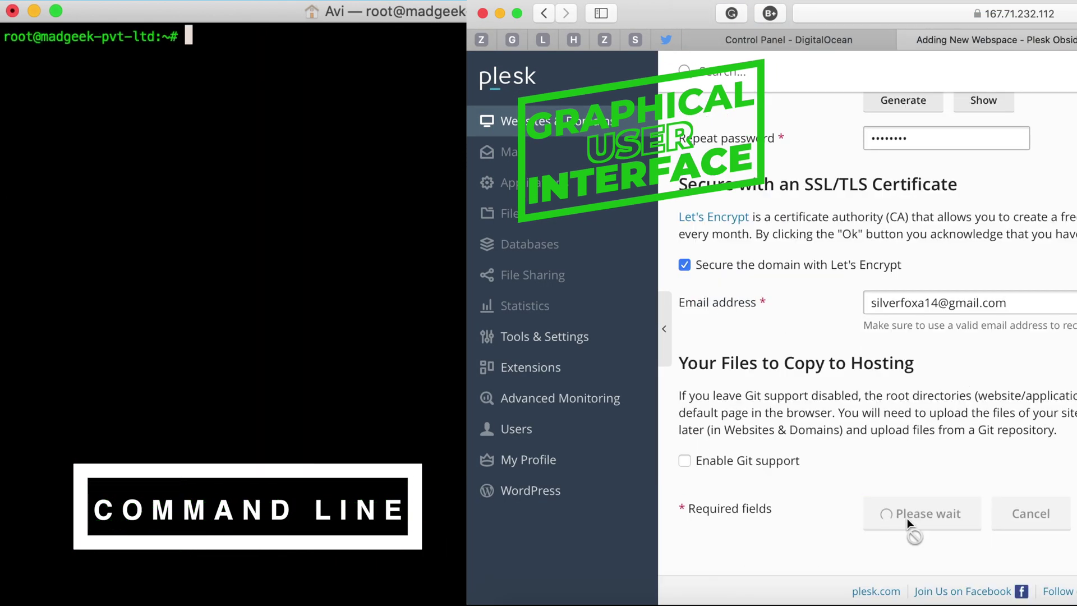
{"action": "type", "text": "nginx -v"}
{"action": "key", "text": "Return"}
Refresh the package lists with apt-get update and install nginx with apt install nginx.
{"action": "type", "text": "apt-get update"}
{"action": "key", "text": "Return"}
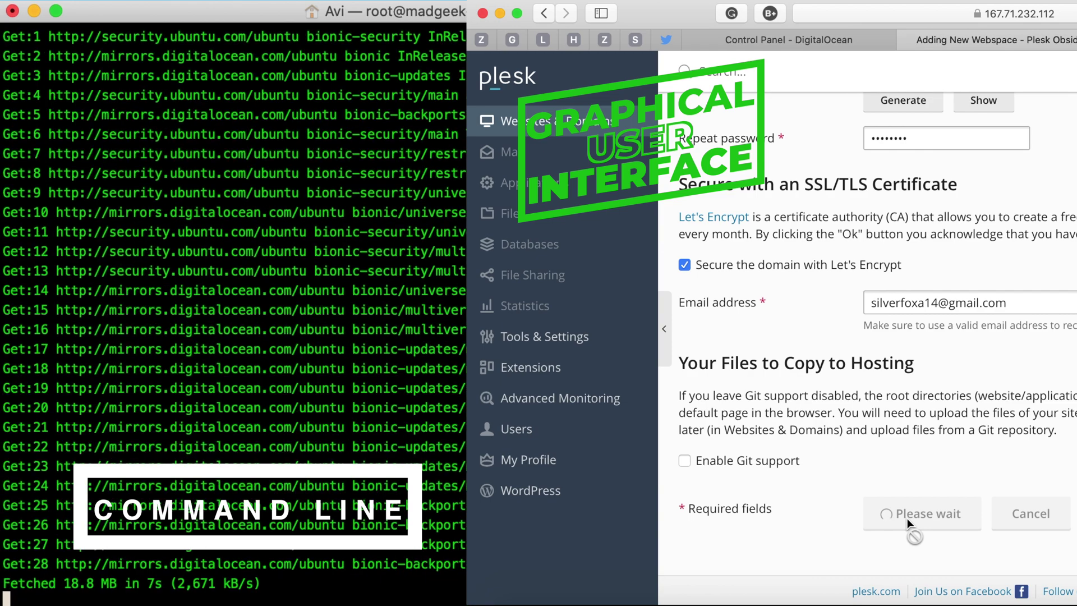
{"action": "type", "text": "apt install nginx"}
{"action": "key", "text": "Return"}
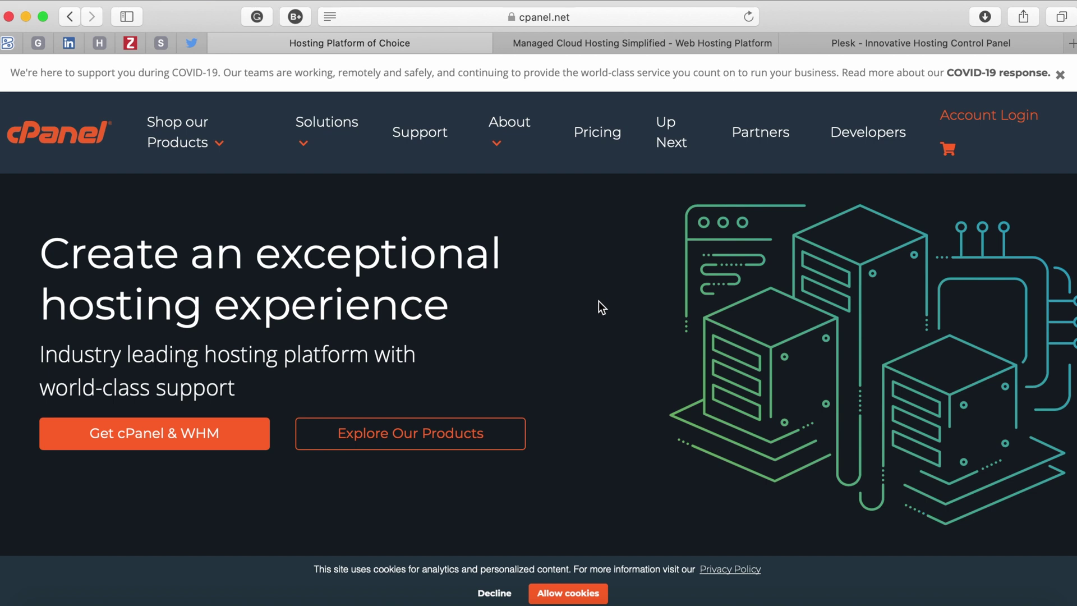
Switch to the Cloudways tab, then to the 'Plesk - Innovative Hosting Control Panel' tab.
{"action": "left_click", "coordinate": [634, 47]}
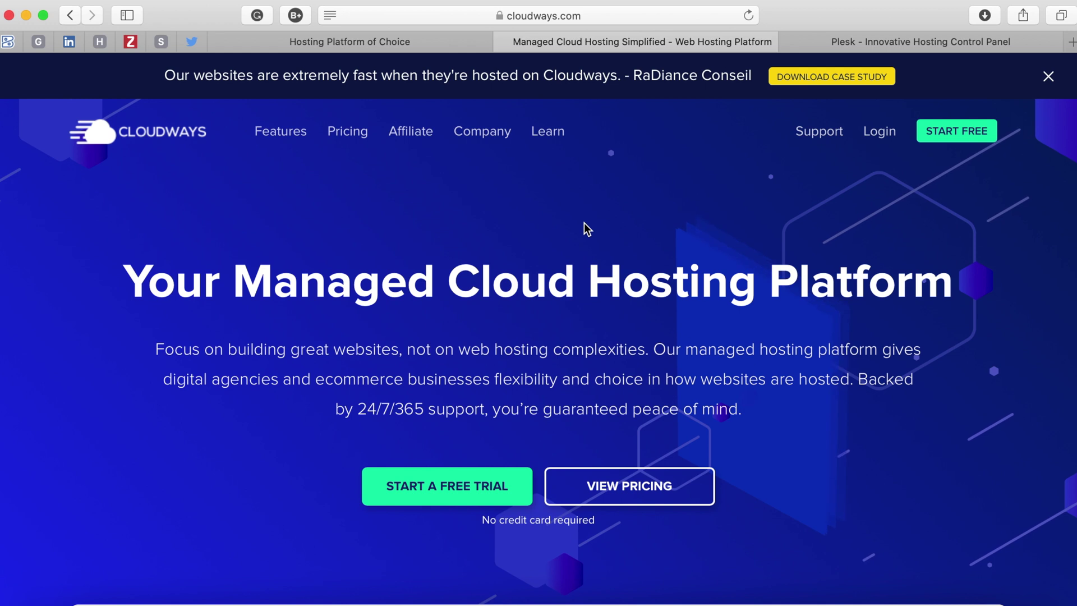
{"action": "left_click", "coordinate": [862, 49]}
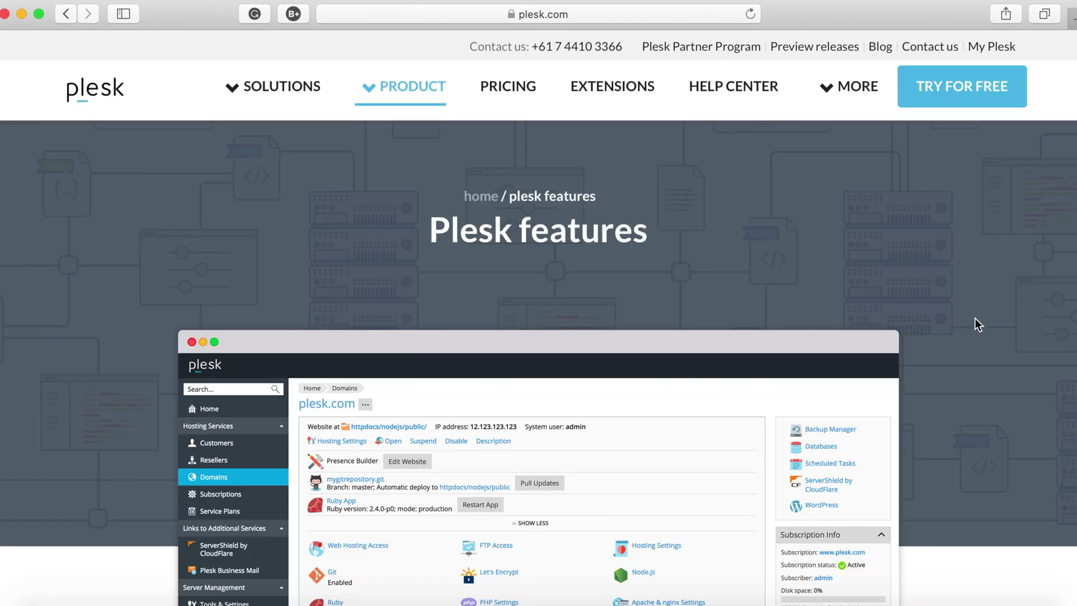
Scroll through the Plesk features and Extensions pages, then expand View more under Web Development.
{"action": "scroll", "coordinate": [975, 318], "scroll_direction": "down", "scroll_amount": 3}
{"action": "scroll", "coordinate": [975, 318], "scroll_direction": "down", "scroll_amount": 10}
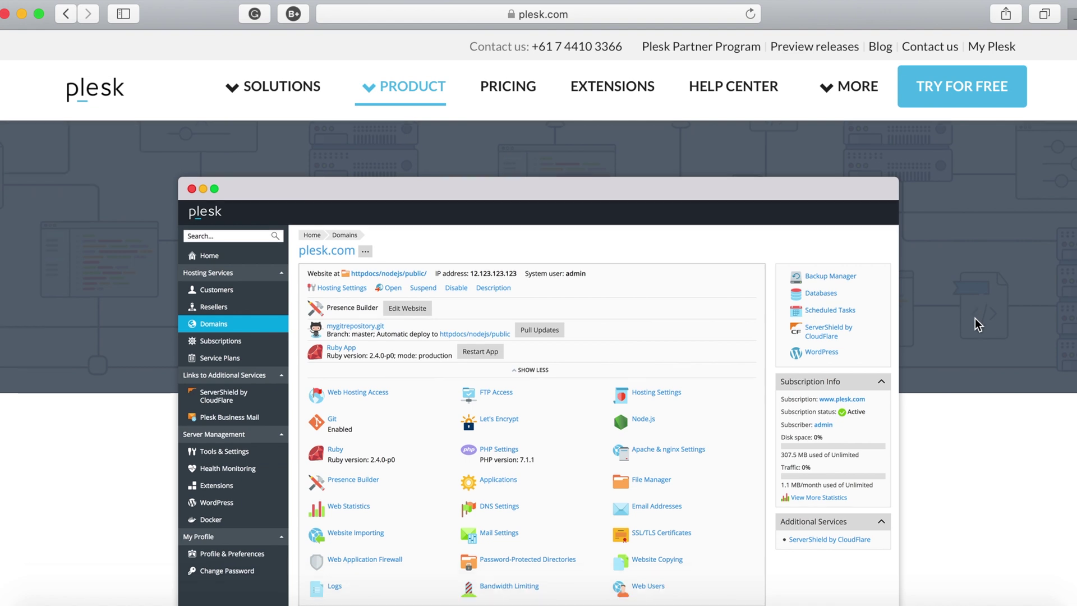
{"action": "scroll", "coordinate": [975, 319], "scroll_direction": "up", "scroll_amount": 2}
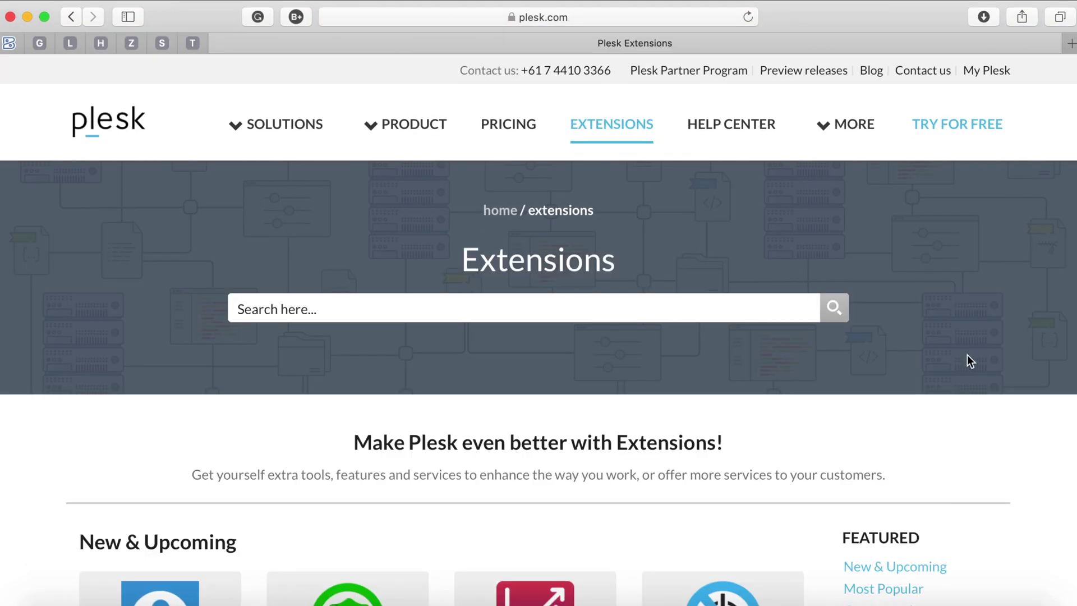
{"action": "scroll", "coordinate": [999, 371], "scroll_direction": "down", "scroll_amount": 5}
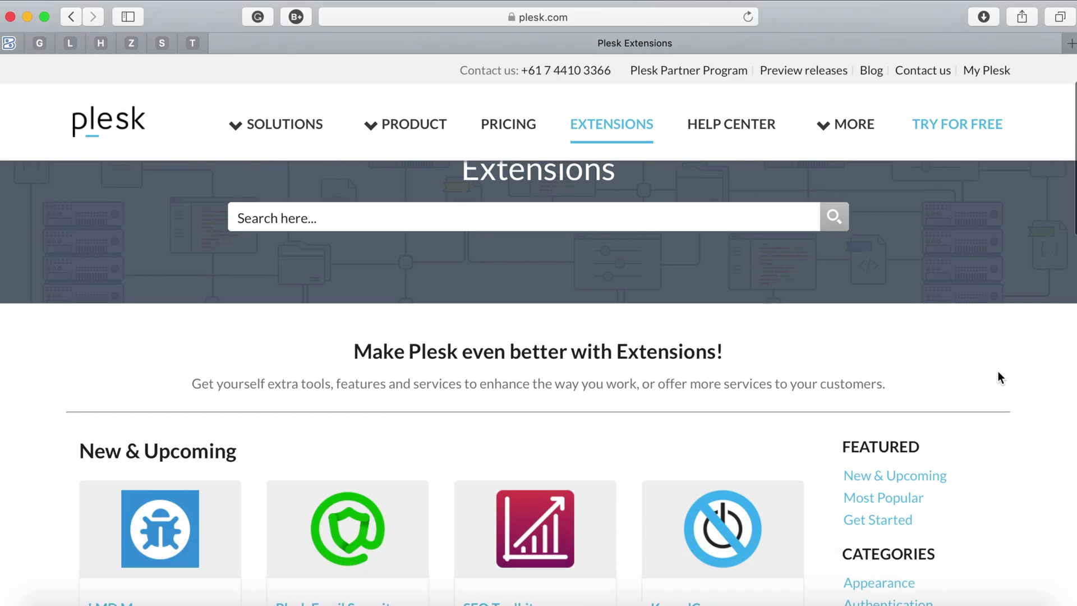
{"action": "scroll", "coordinate": [998, 371], "scroll_direction": "down", "scroll_amount": 2}
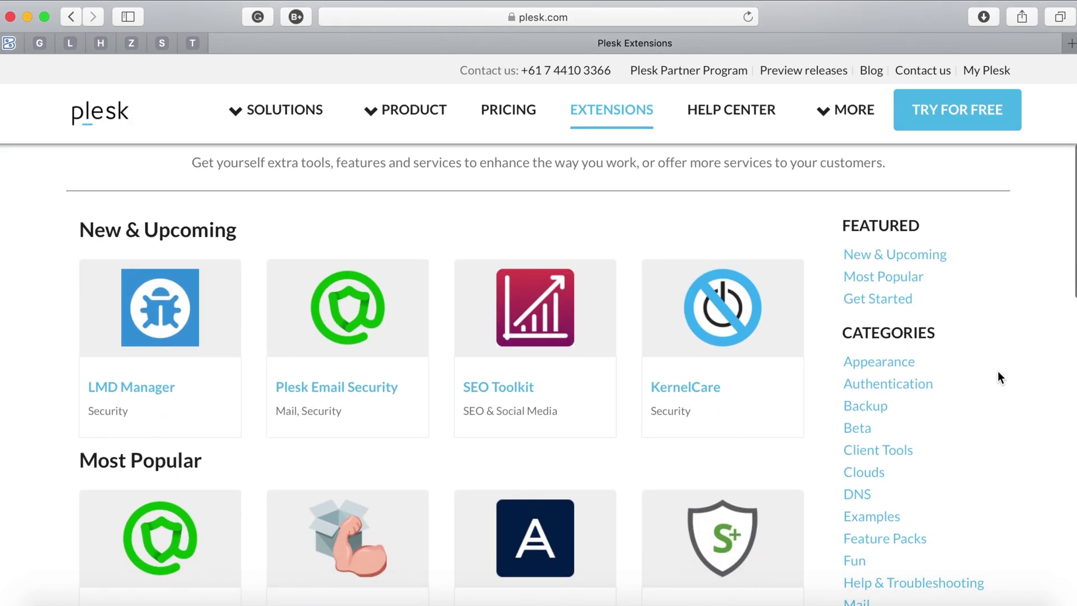
{"action": "scroll", "coordinate": [998, 371], "scroll_direction": "down", "scroll_amount": 2}
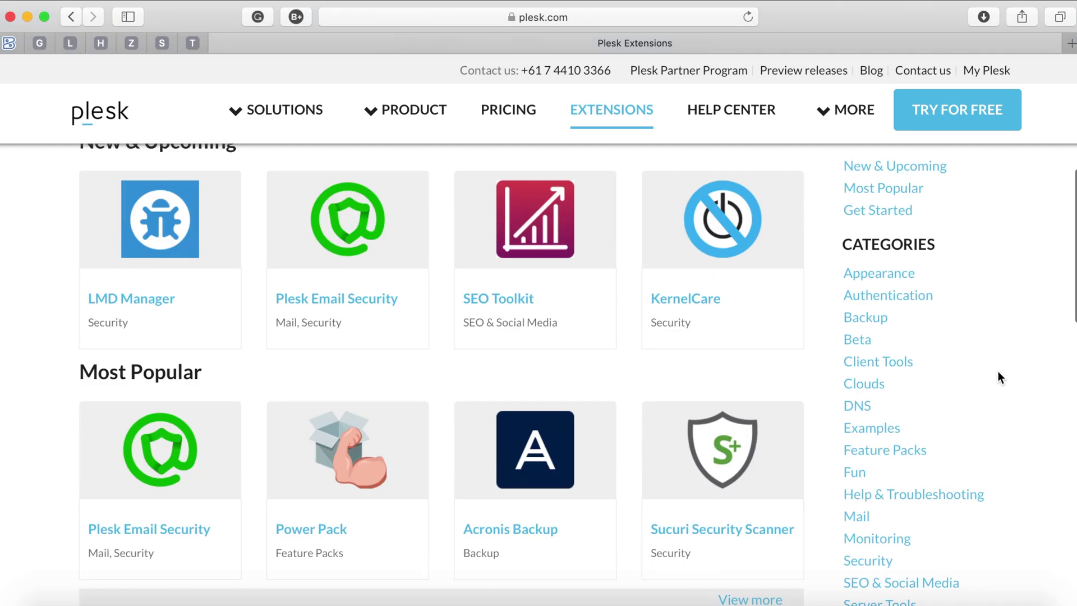
{"action": "scroll", "coordinate": [998, 372], "scroll_direction": "down", "scroll_amount": 5}
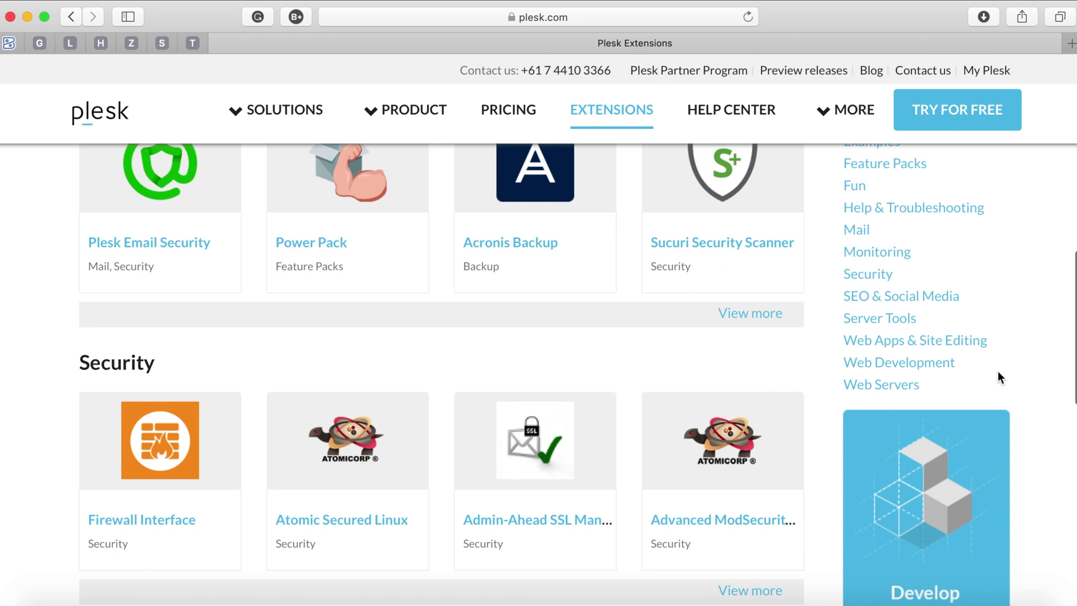
{"action": "scroll", "coordinate": [999, 372], "scroll_direction": "down", "scroll_amount": 6}
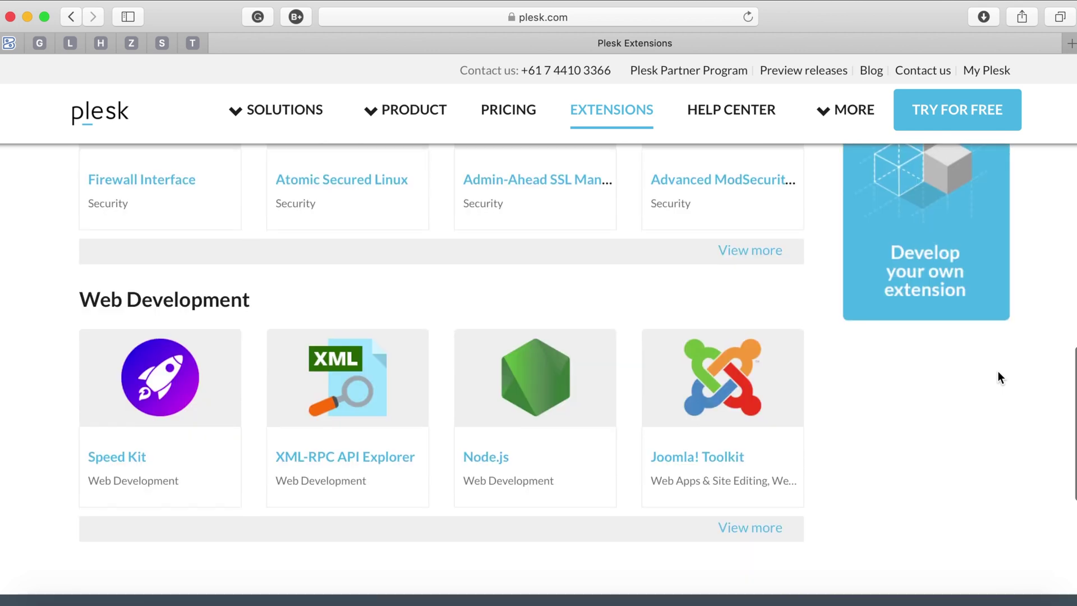
{"action": "scroll", "coordinate": [998, 371], "scroll_direction": "down", "scroll_amount": 1}
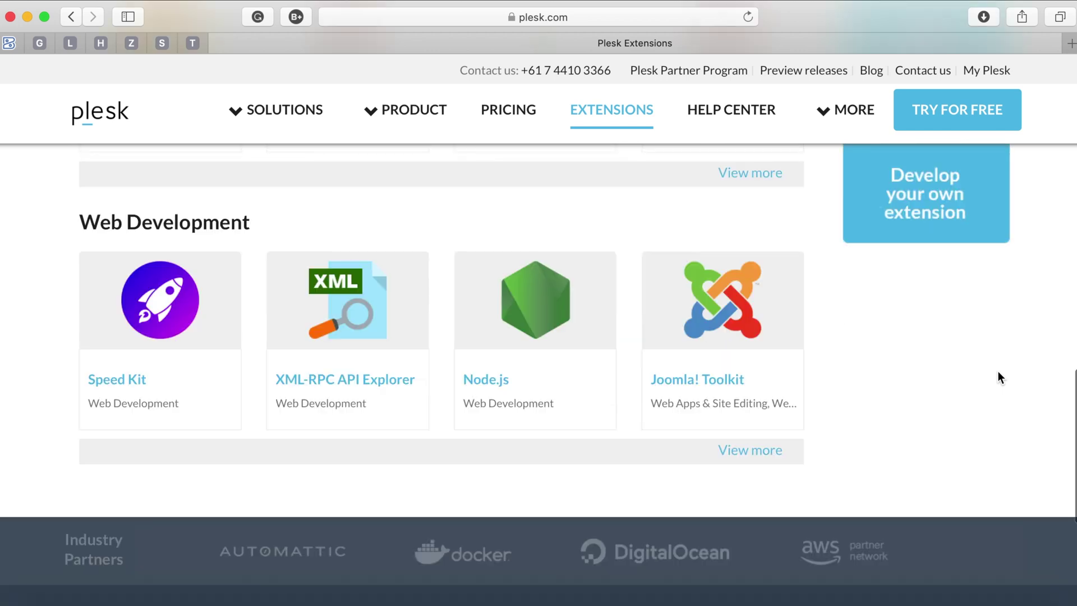
{"action": "left_click", "coordinate": [758, 452]}
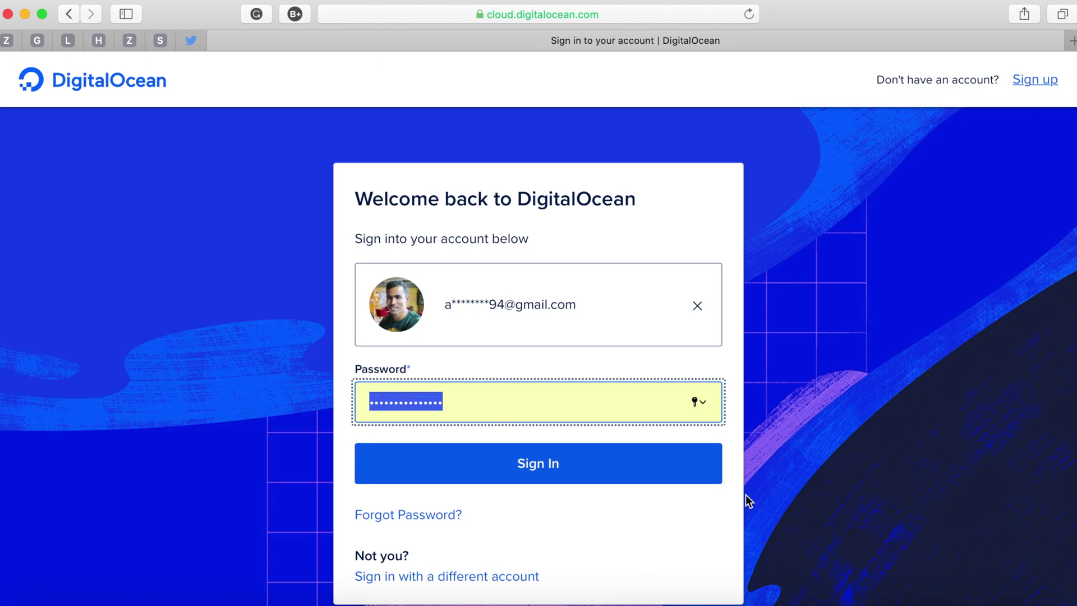
Sign in to the DigitalOcean account.
{"action": "left_click", "coordinate": [630, 476]}
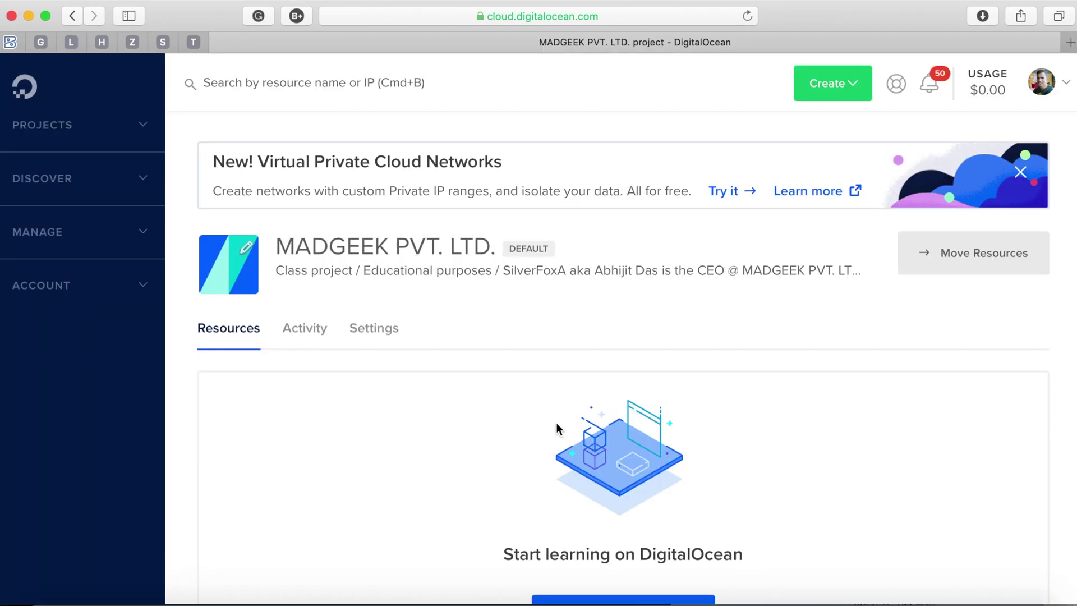
{"action": "scroll", "coordinate": [557, 422], "scroll_direction": "down", "scroll_amount": 5}
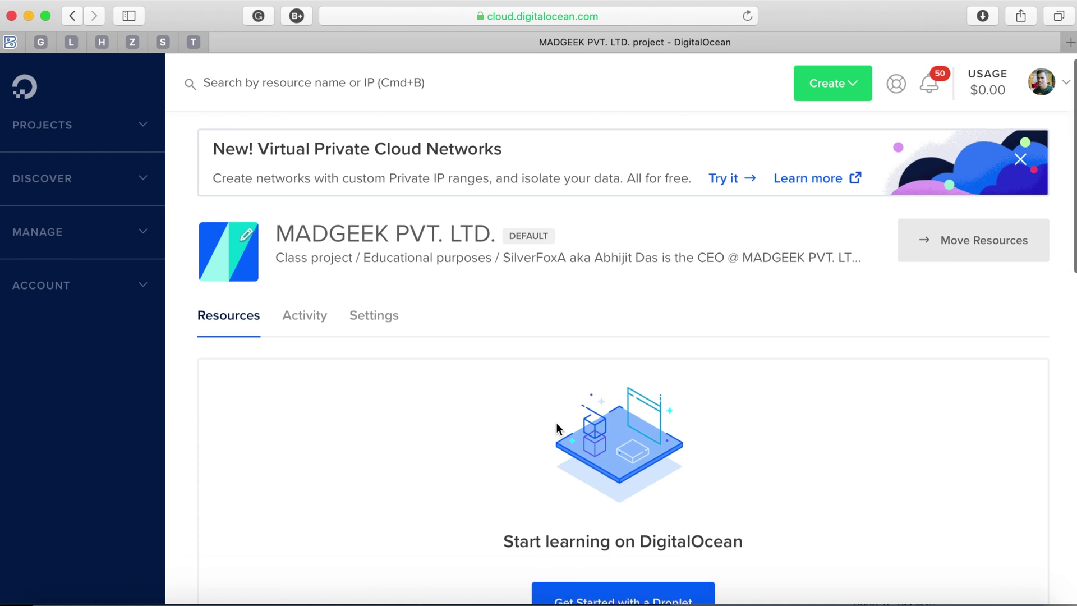
{"action": "scroll", "coordinate": [556, 429], "scroll_direction": "down", "scroll_amount": 2}
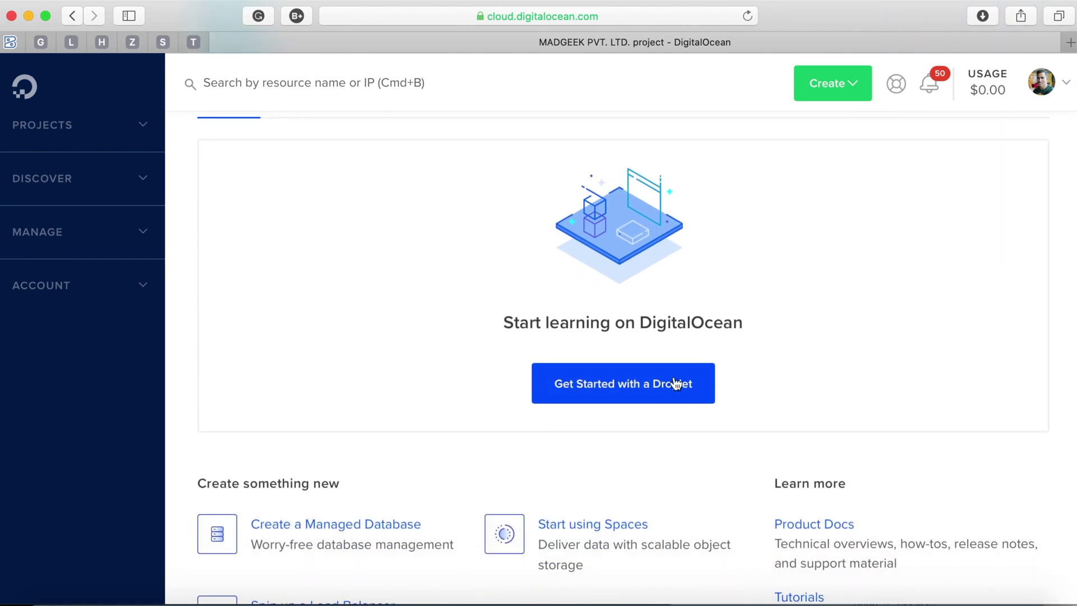
Start a new droplet via Create > Droplets and show all Marketplace apps.
{"action": "left_click", "coordinate": [861, 84]}
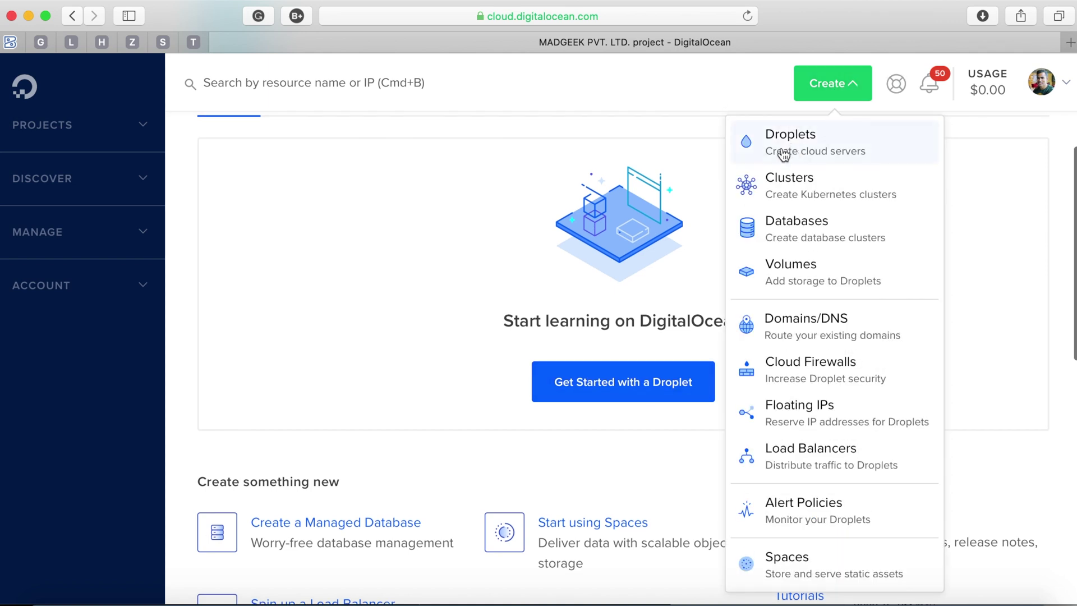
{"action": "left_click", "coordinate": [840, 143]}
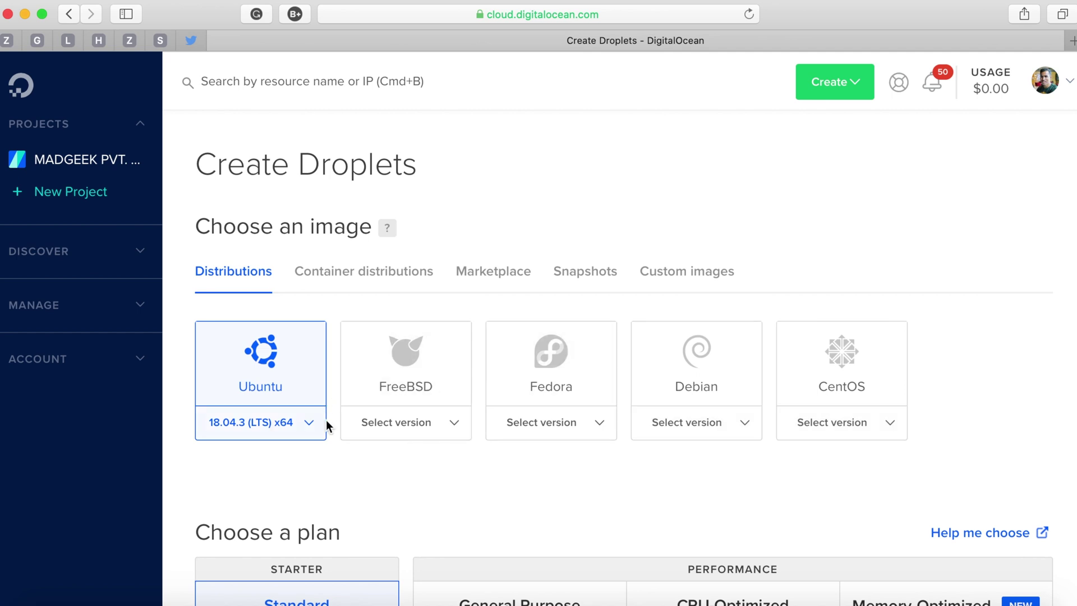
{"action": "left_click", "coordinate": [503, 277]}
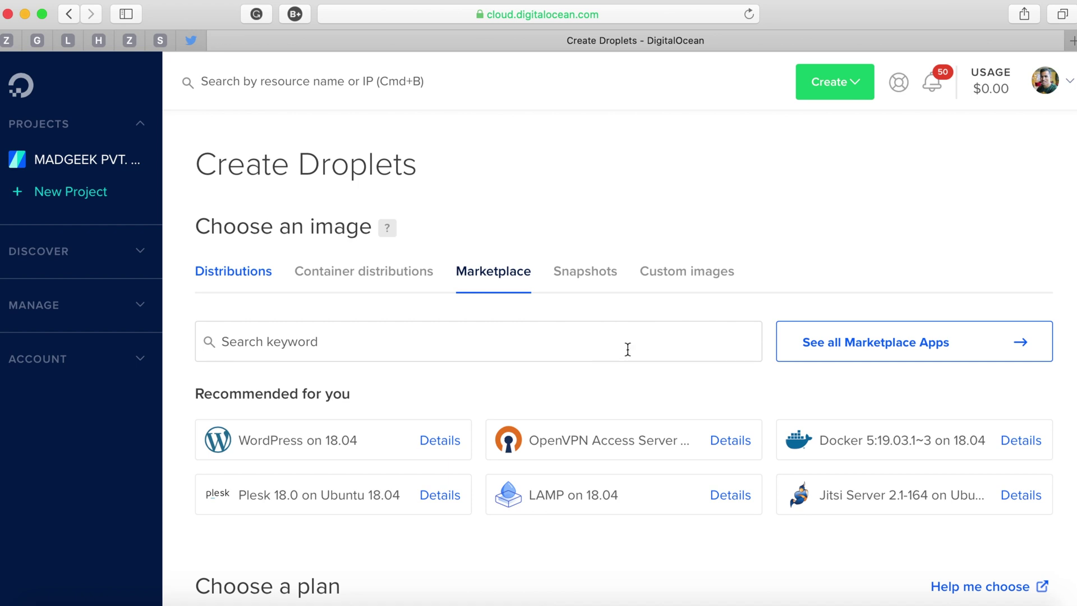
{"action": "left_click", "coordinate": [870, 348]}
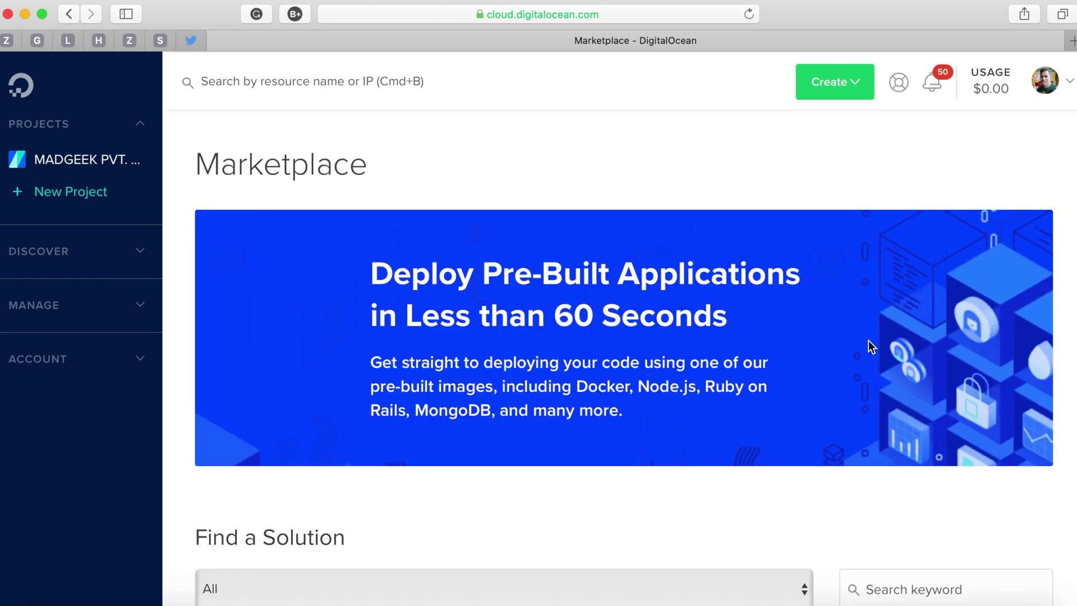
Search the DigitalOcean Marketplace for 'plesk'.
{"action": "scroll", "coordinate": [869, 341], "scroll_direction": "down", "scroll_amount": 7}
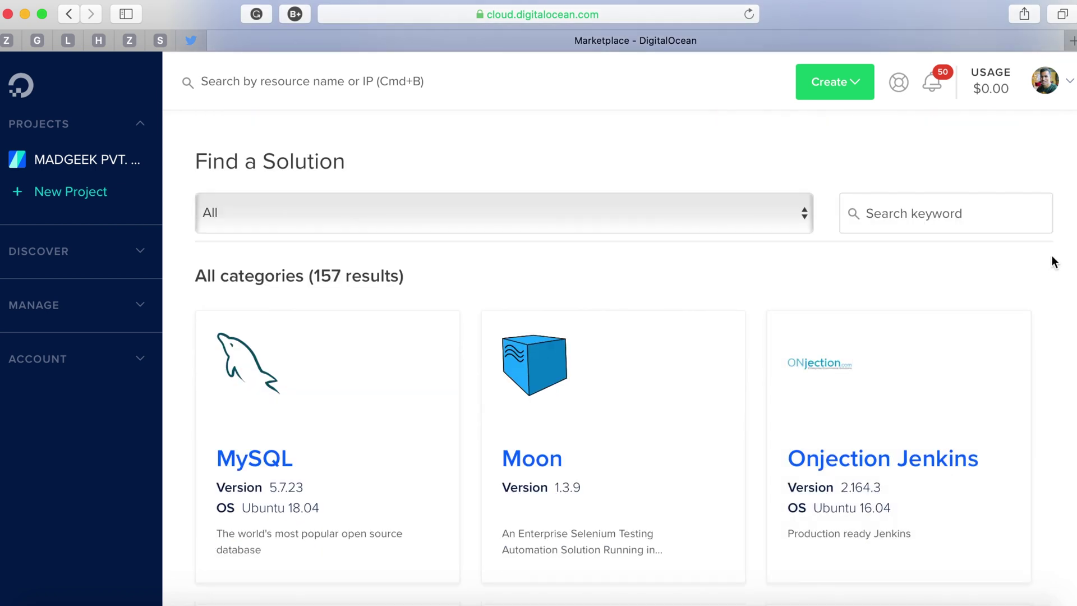
{"action": "scroll", "coordinate": [1051, 262], "scroll_direction": "down", "scroll_amount": 10}
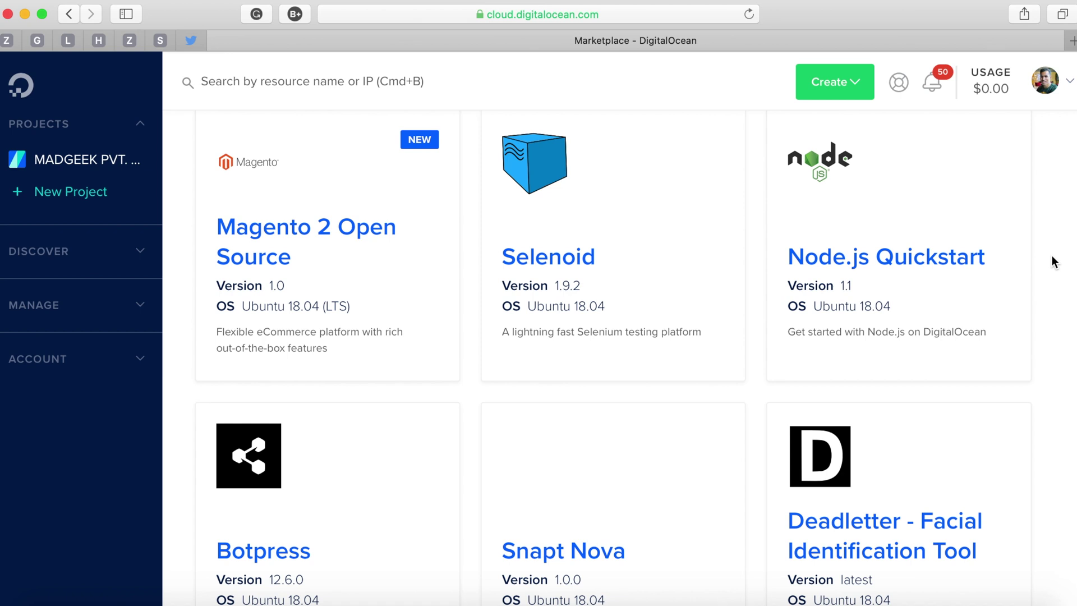
{"action": "scroll", "coordinate": [1052, 248], "scroll_direction": "down", "scroll_amount": 8}
{"action": "scroll", "coordinate": [1052, 248], "scroll_direction": "up", "scroll_amount": 10}
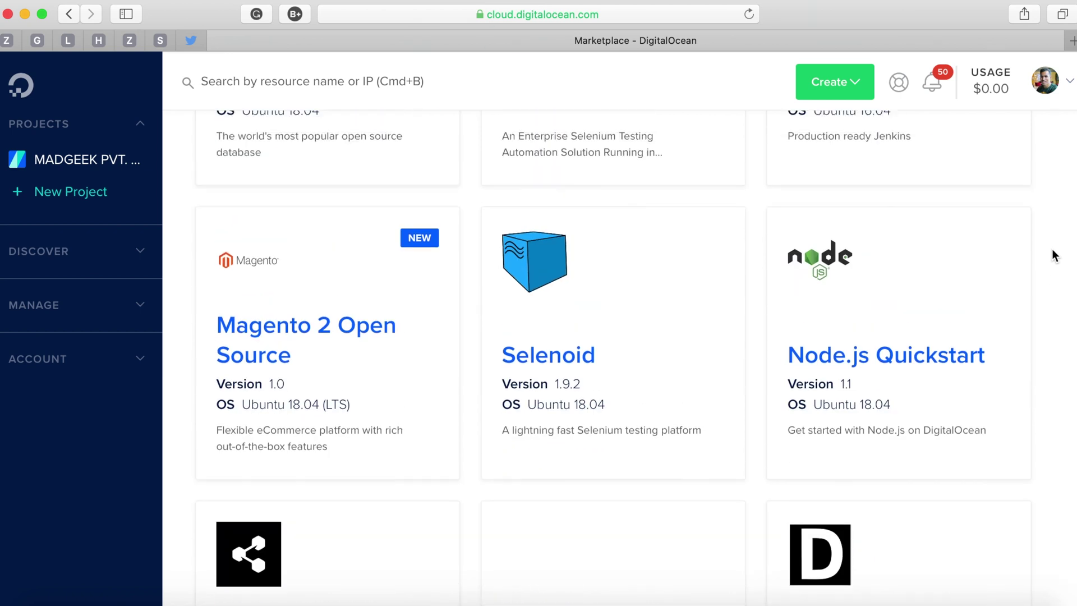
{"action": "scroll", "coordinate": [1052, 255], "scroll_direction": "up", "scroll_amount": 10}
{"action": "left_click", "coordinate": [931, 350]}
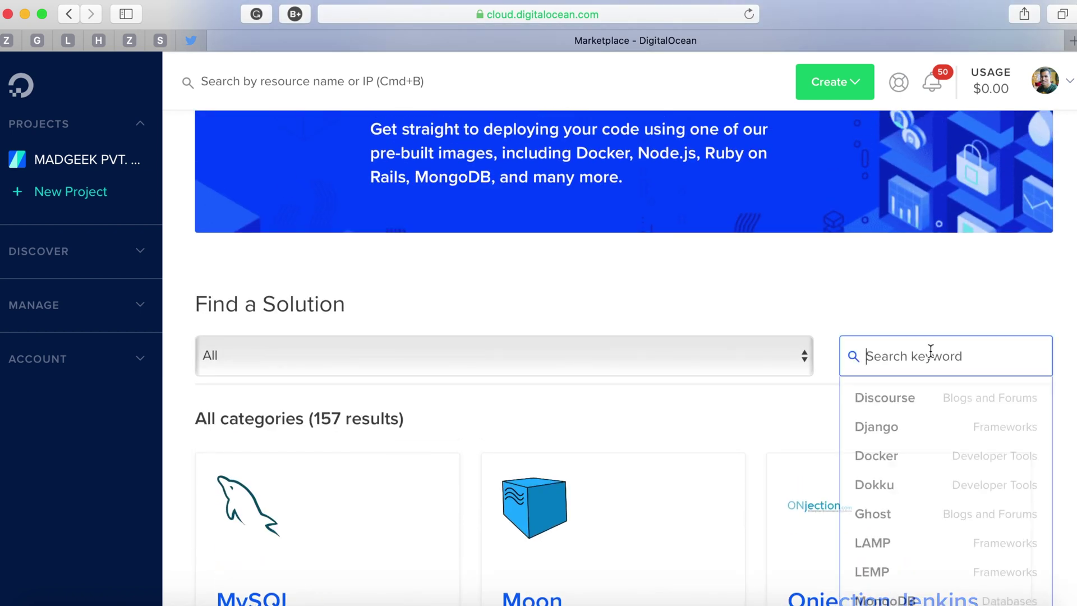
{"action": "type", "text": "plesk"}
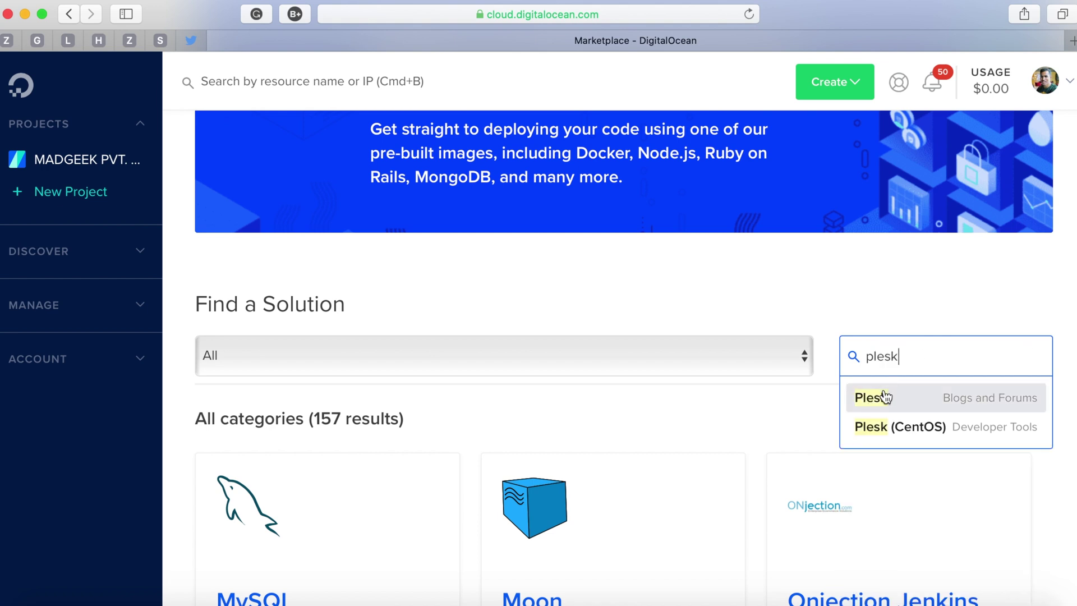
Open the Plesk listing and highlight the sentence that the 1-click version is free for 3 domains.
{"action": "left_click", "coordinate": [885, 396]}
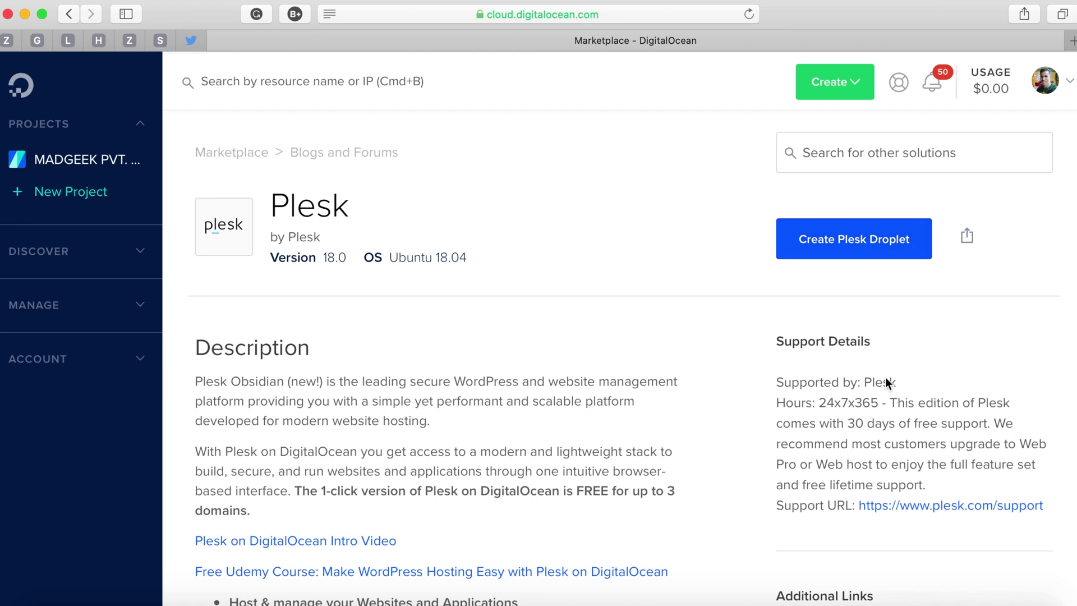
{"action": "scroll", "coordinate": [886, 379], "scroll_direction": "down", "scroll_amount": 3}
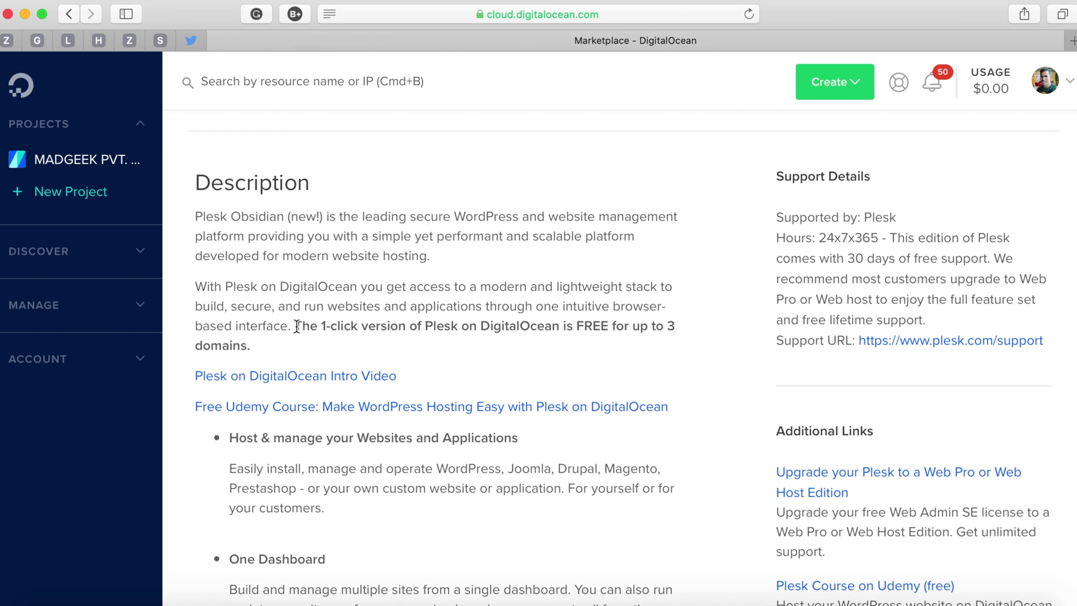
{"action": "left_click_drag", "start_coordinate": [295, 326], "coordinate": [390, 341]}
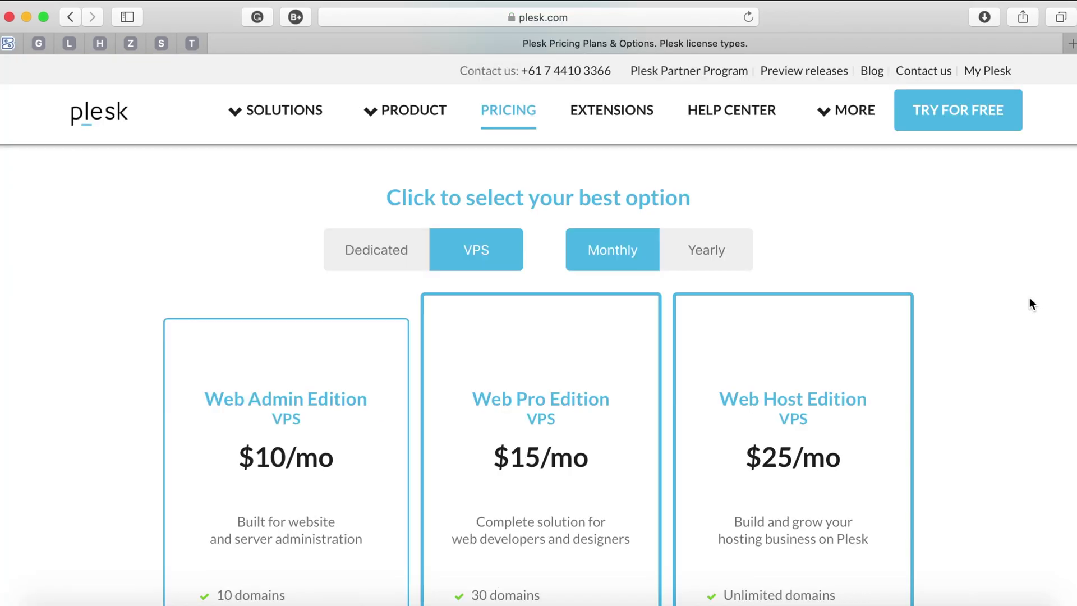
Check the yearly VPS prices ($7.33, $11, $18.33 per month), then return pricing to monthly.
{"action": "scroll", "coordinate": [1030, 299], "scroll_direction": "down", "scroll_amount": 5}
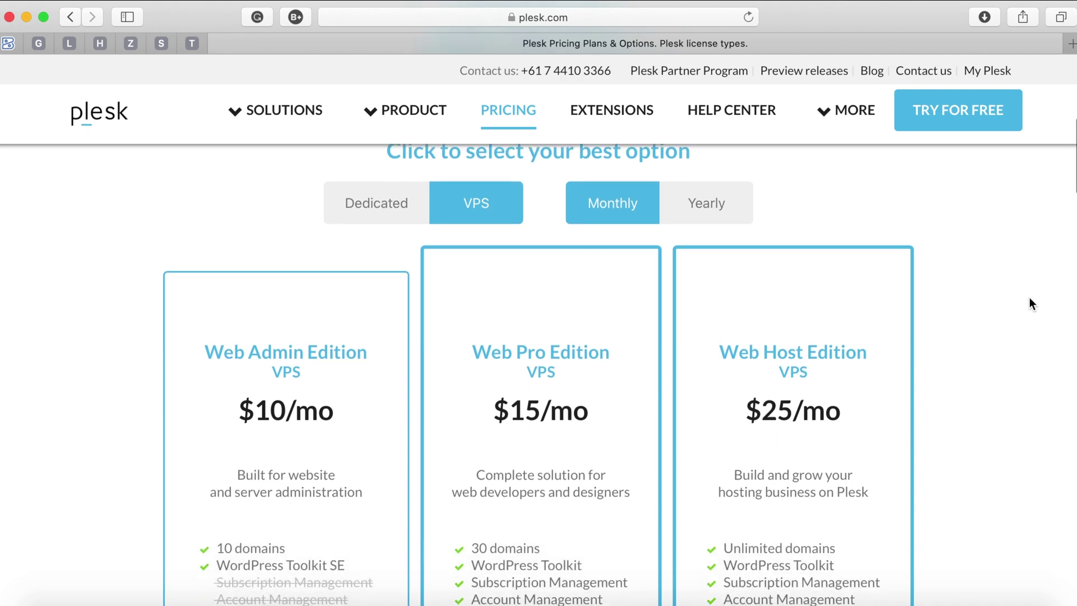
{"action": "scroll", "coordinate": [1029, 303], "scroll_direction": "down", "scroll_amount": 1}
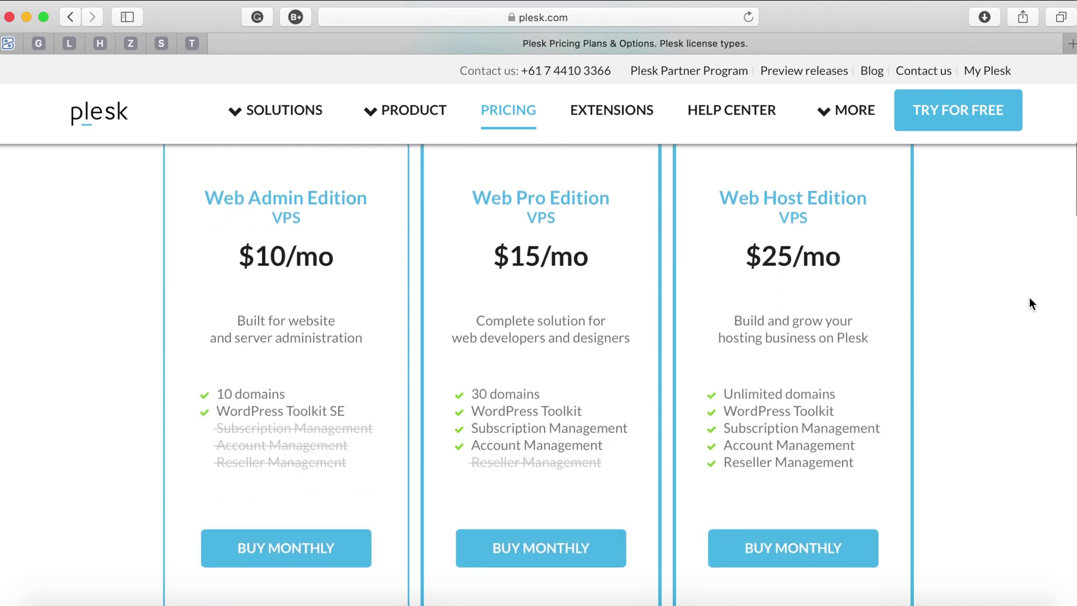
{"action": "scroll", "coordinate": [1028, 303], "scroll_direction": "down", "scroll_amount": 3}
{"action": "scroll", "coordinate": [1029, 303], "scroll_direction": "up", "scroll_amount": 3}
{"action": "scroll", "coordinate": [1029, 297], "scroll_direction": "up", "scroll_amount": 2}
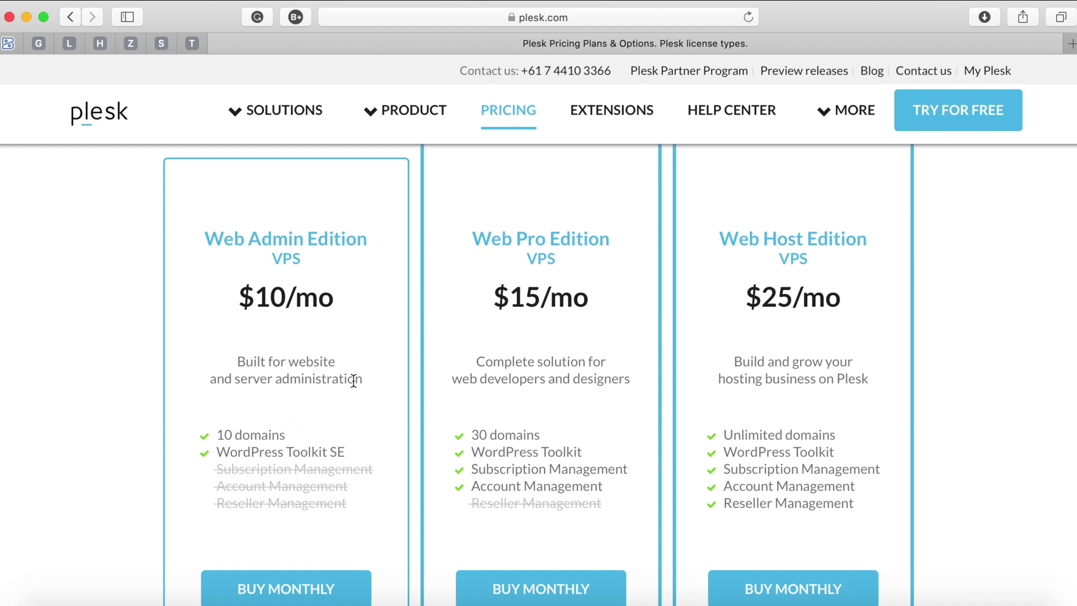
{"action": "scroll", "coordinate": [353, 381], "scroll_direction": "up", "scroll_amount": 5}
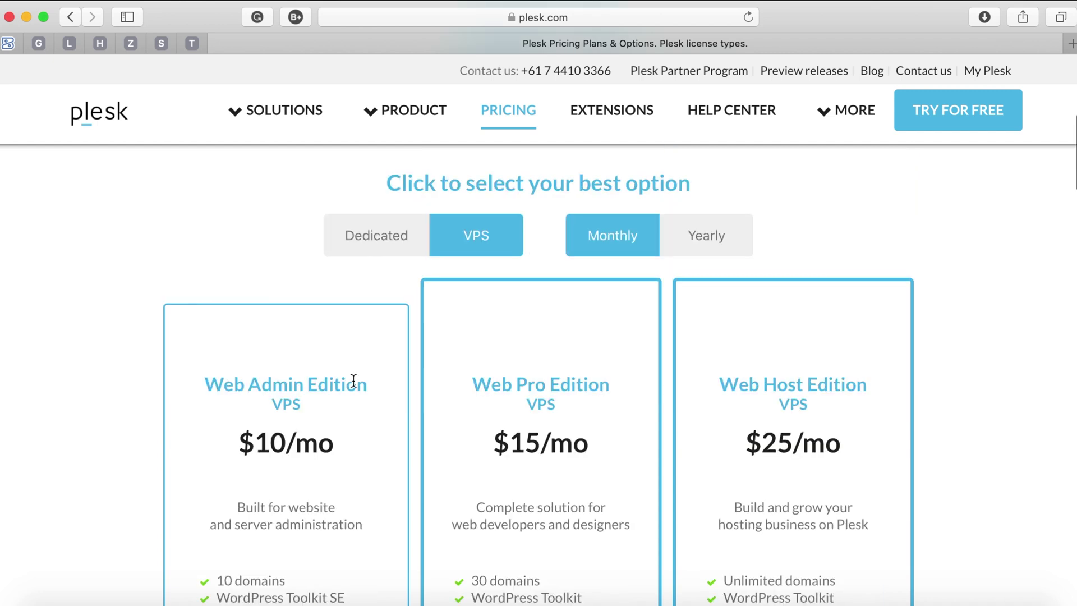
{"action": "left_click", "coordinate": [728, 254]}
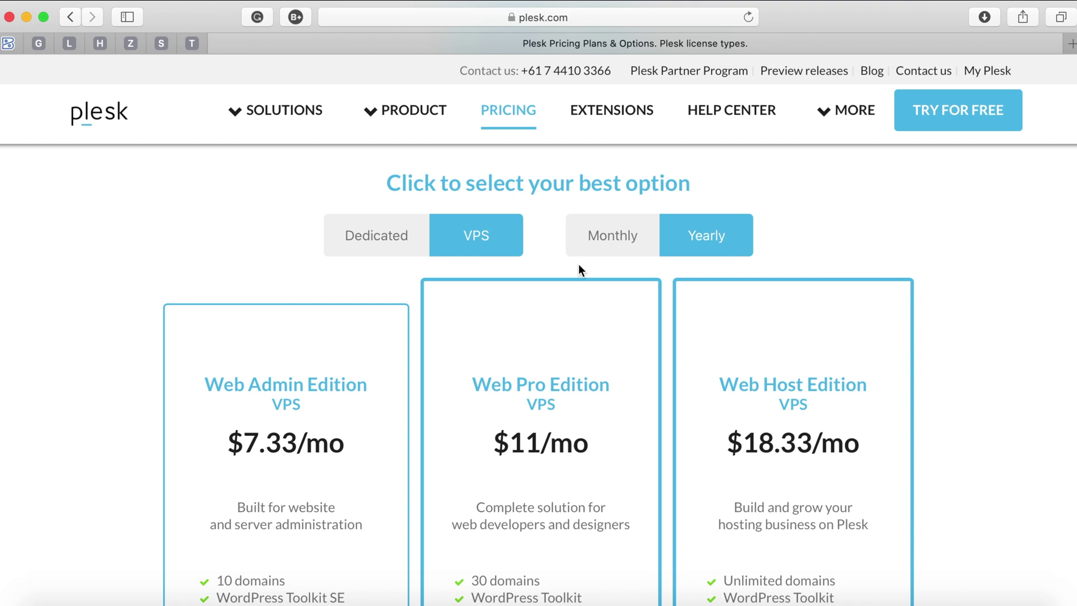
{"action": "left_click", "coordinate": [619, 244]}
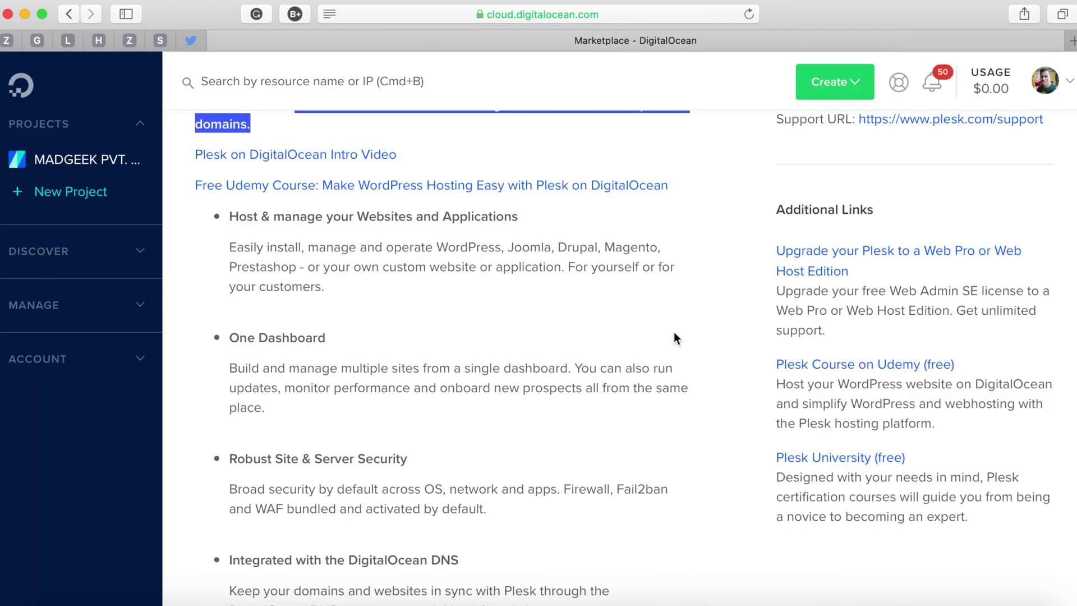
Review the Plesk listing's Software Included table and start a Create Plesk Droplet.
{"action": "scroll", "coordinate": [675, 335], "scroll_direction": "down", "scroll_amount": 5}
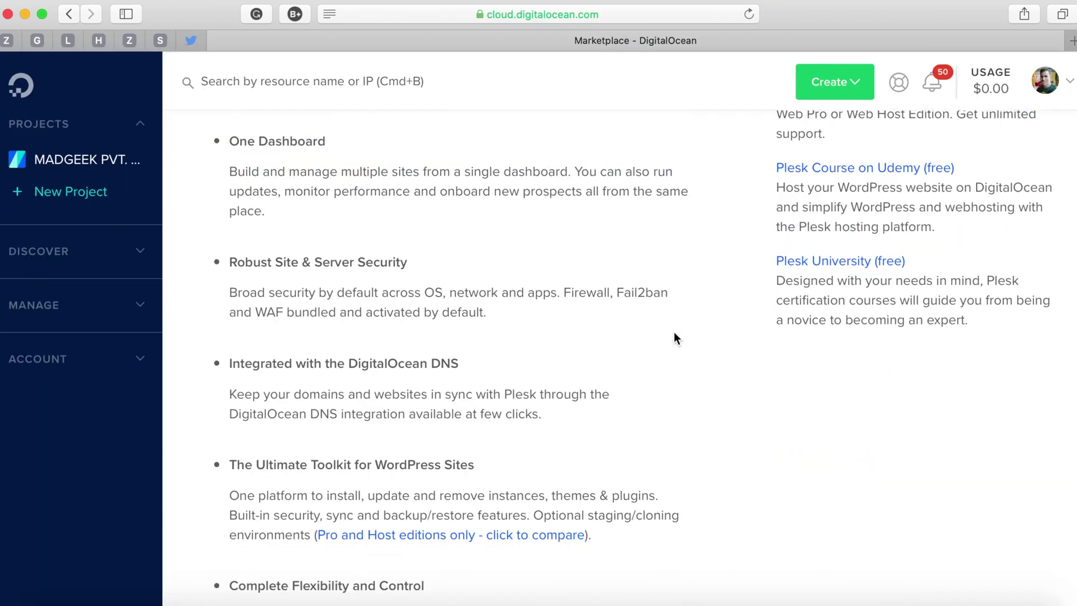
{"action": "scroll", "coordinate": [676, 337], "scroll_direction": "down", "scroll_amount": 10}
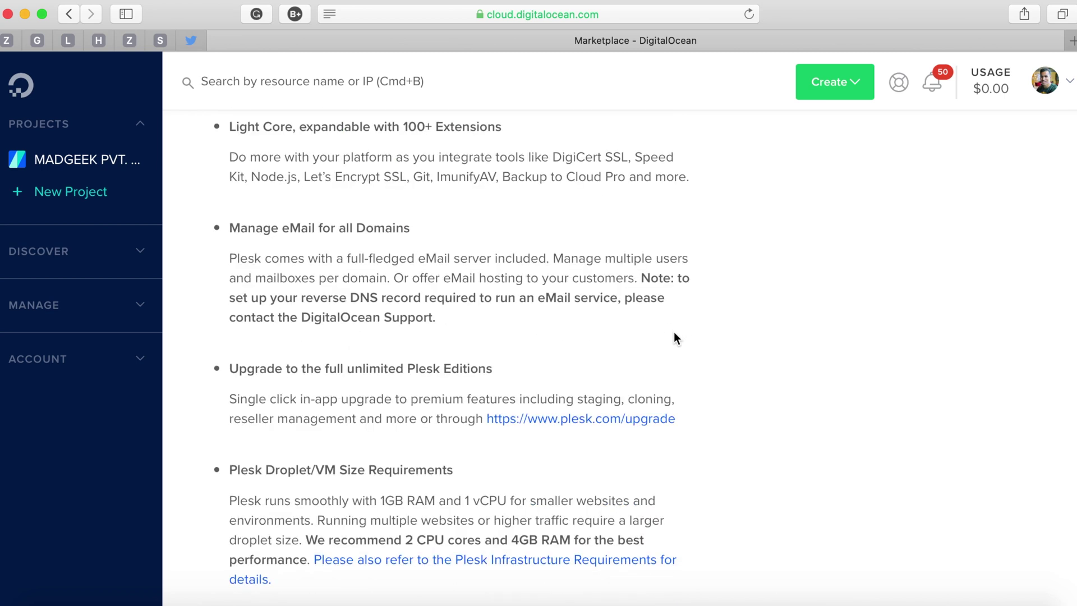
{"action": "scroll", "coordinate": [674, 337], "scroll_direction": "down", "scroll_amount": 5}
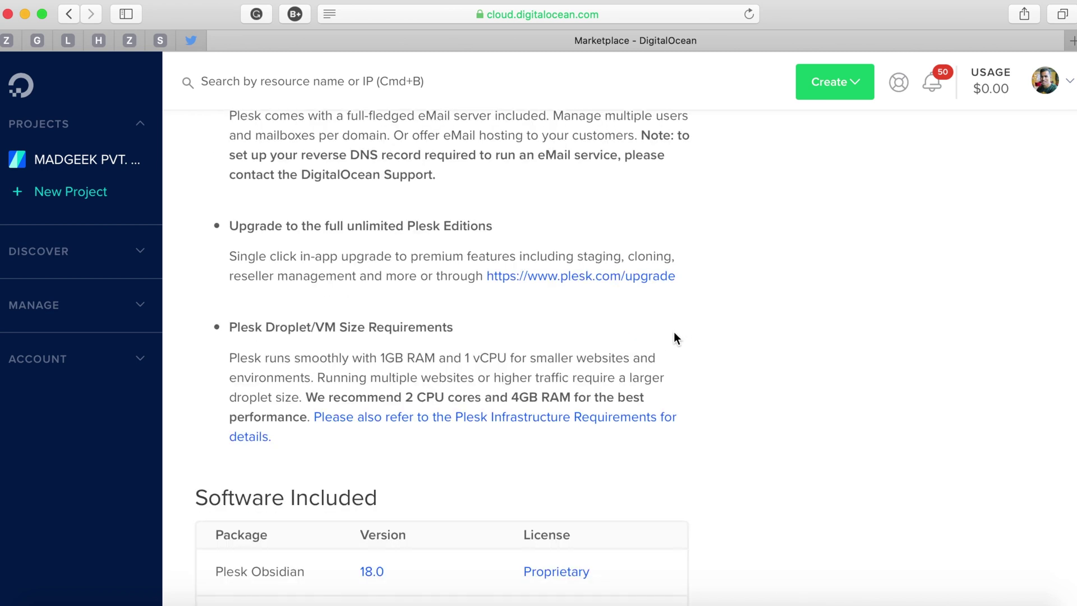
{"action": "scroll", "coordinate": [675, 336], "scroll_direction": "down", "scroll_amount": 2}
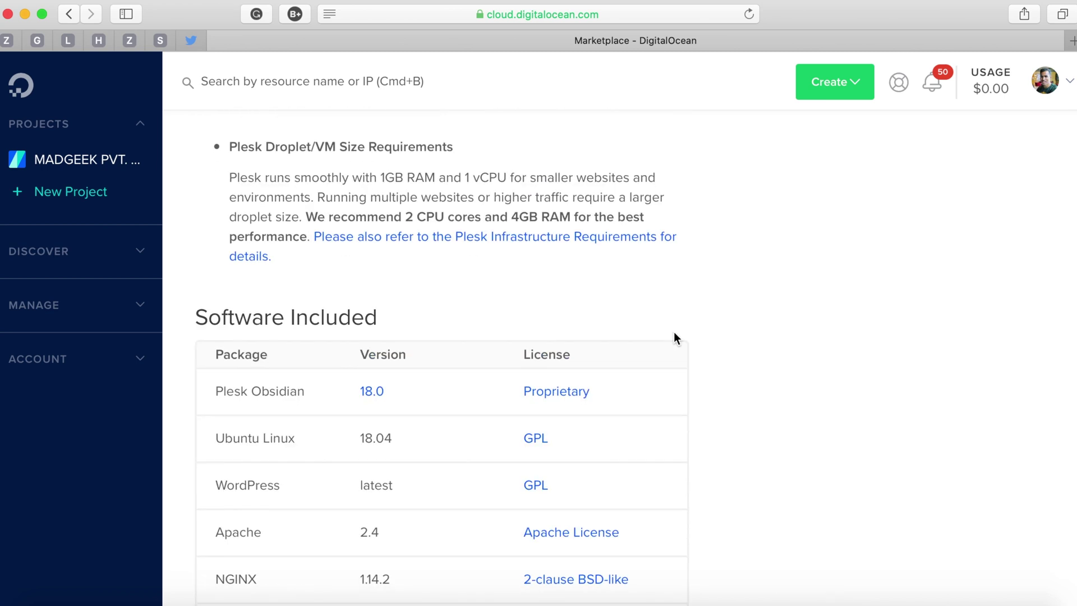
{"action": "scroll", "coordinate": [676, 336], "scroll_direction": "down", "scroll_amount": 2}
{"action": "scroll", "coordinate": [675, 337], "scroll_direction": "down", "scroll_amount": 3}
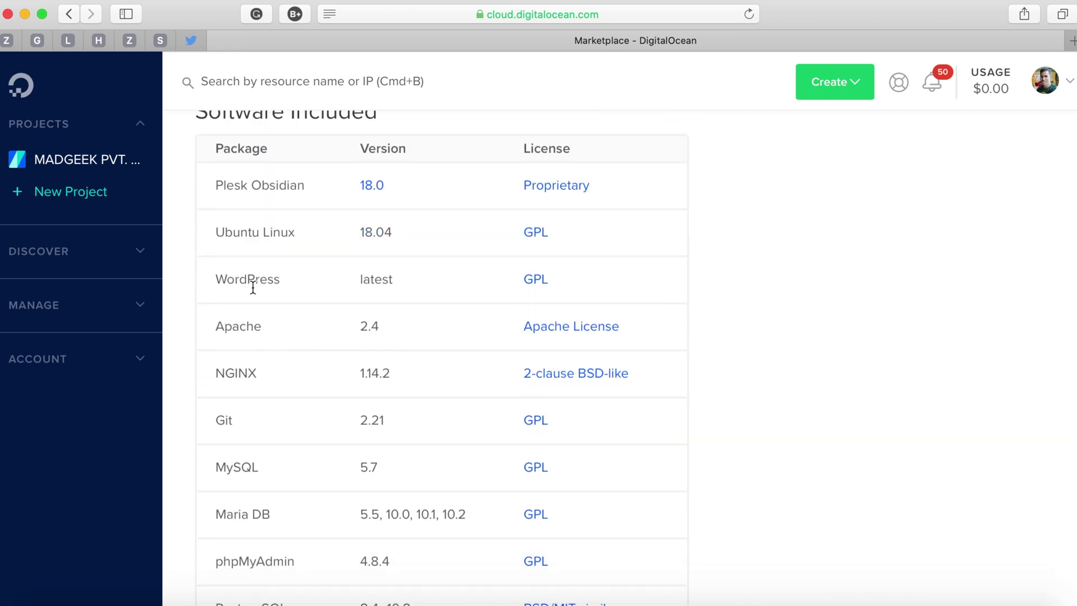
{"action": "scroll", "coordinate": [306, 387], "scroll_direction": "down", "scroll_amount": 1}
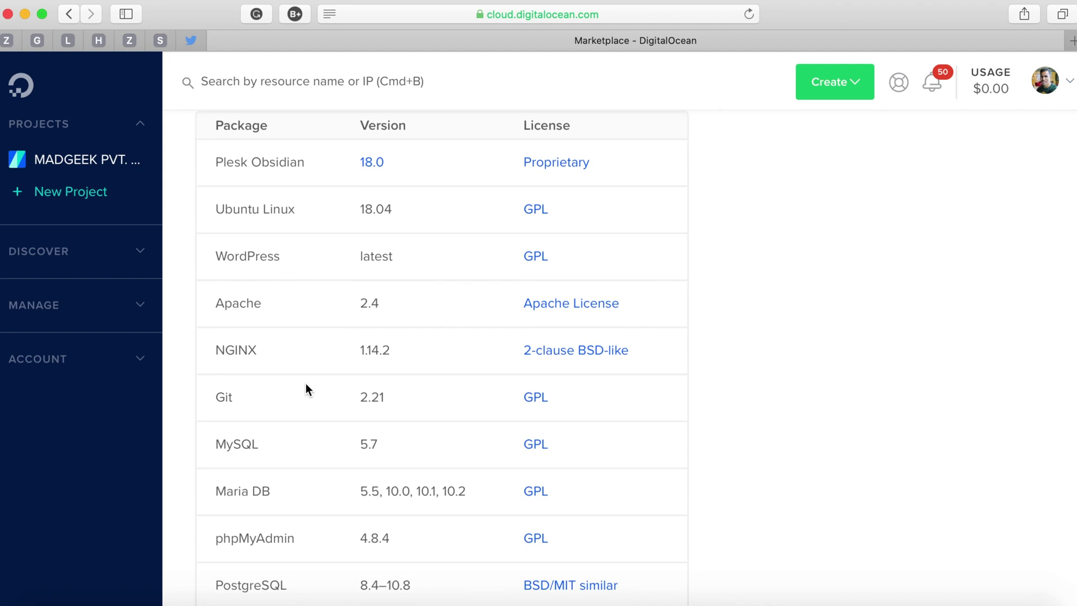
{"action": "scroll", "coordinate": [318, 499], "scroll_direction": "down", "scroll_amount": 3}
{"action": "scroll", "coordinate": [318, 505], "scroll_direction": "down", "scroll_amount": 2}
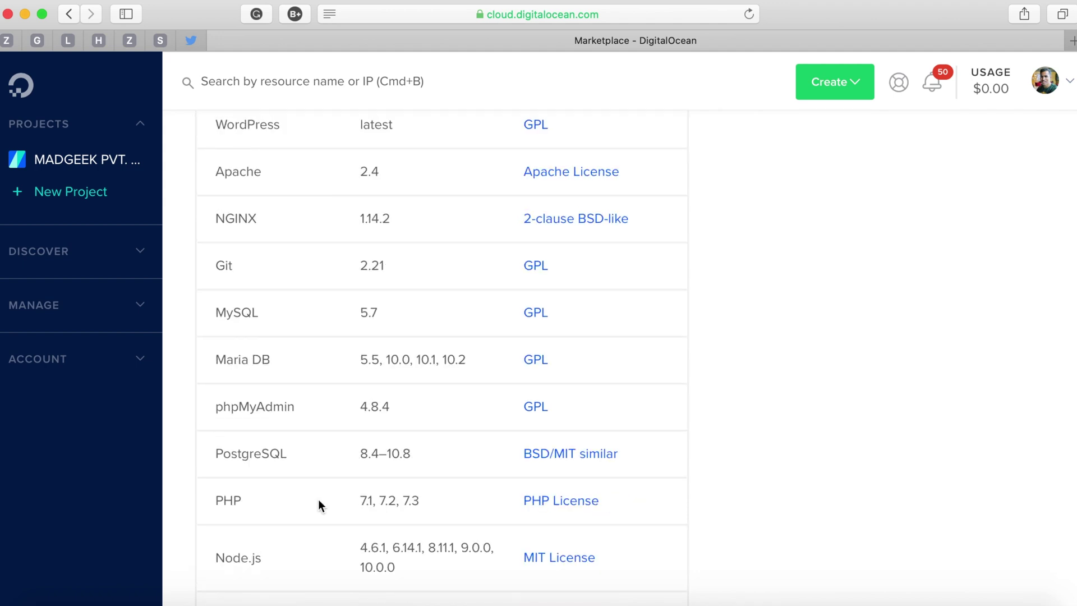
{"action": "scroll", "coordinate": [319, 505], "scroll_direction": "down", "scroll_amount": 15}
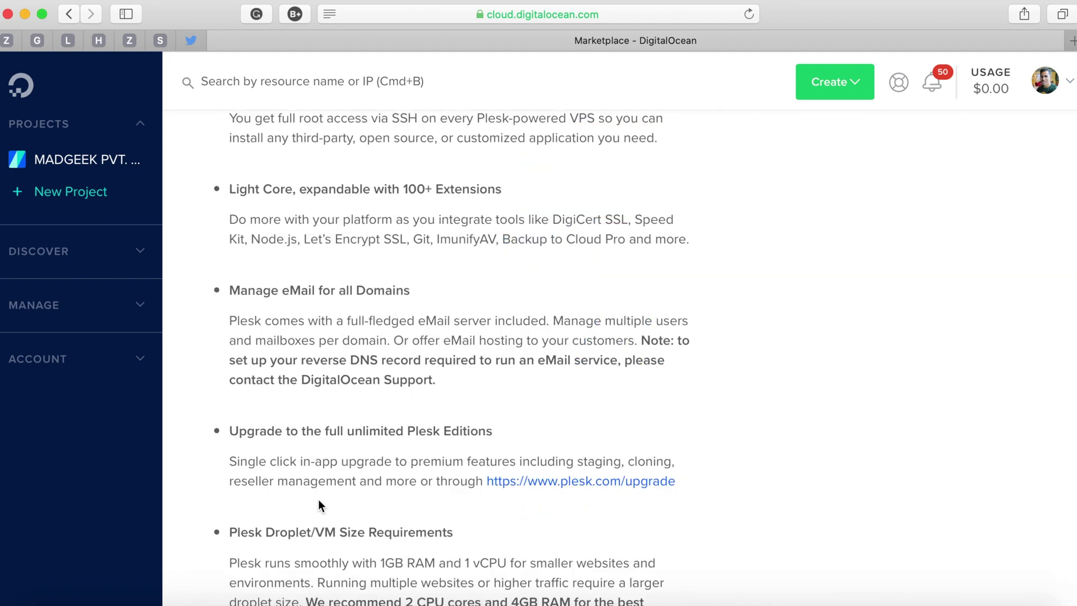
{"action": "scroll", "coordinate": [598, 424], "scroll_direction": "up", "scroll_amount": 10}
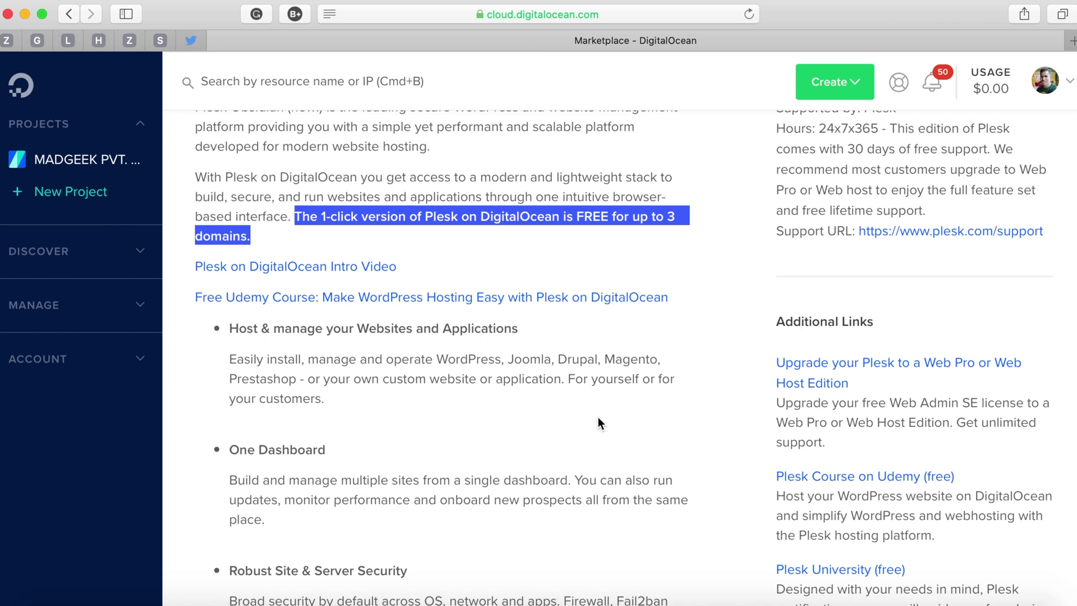
{"action": "scroll", "coordinate": [598, 422], "scroll_direction": "up", "scroll_amount": 5}
{"action": "left_click", "coordinate": [835, 251]}
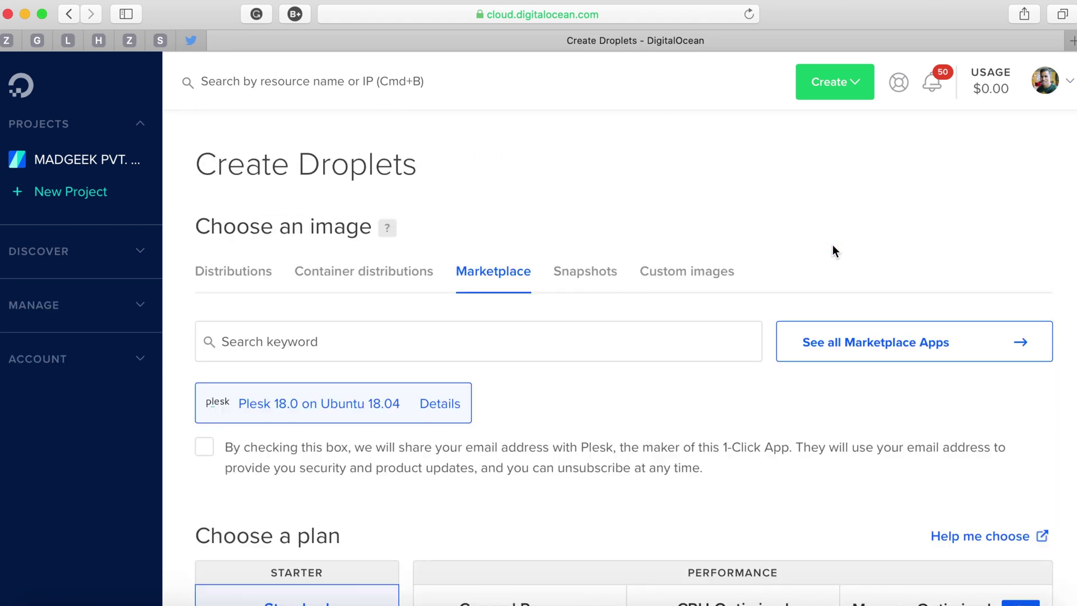
Select the $5/mo Standard plan with 1 GB, 1 CPU and 25 GB SSD.
{"action": "scroll", "coordinate": [523, 415], "scroll_direction": "down", "scroll_amount": 5}
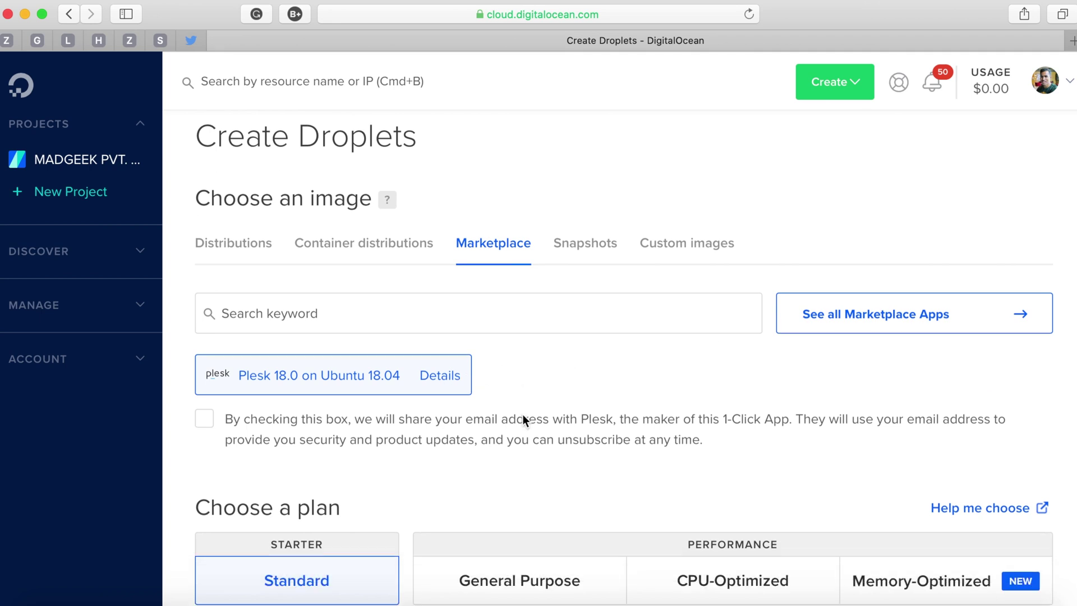
{"action": "scroll", "coordinate": [525, 421], "scroll_direction": "down", "scroll_amount": 3}
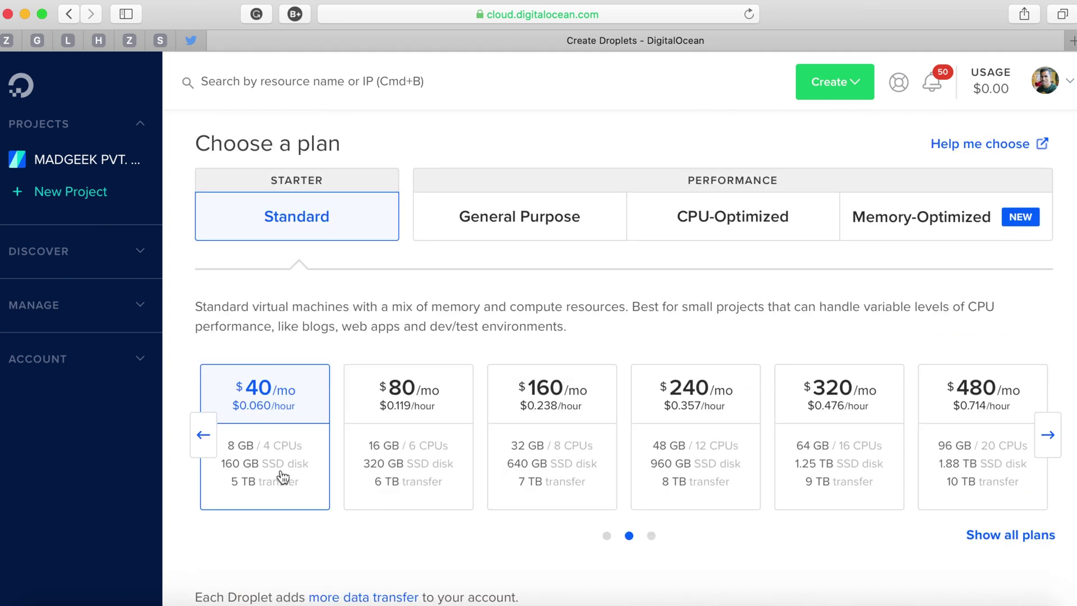
{"action": "left_click", "coordinate": [203, 436]}
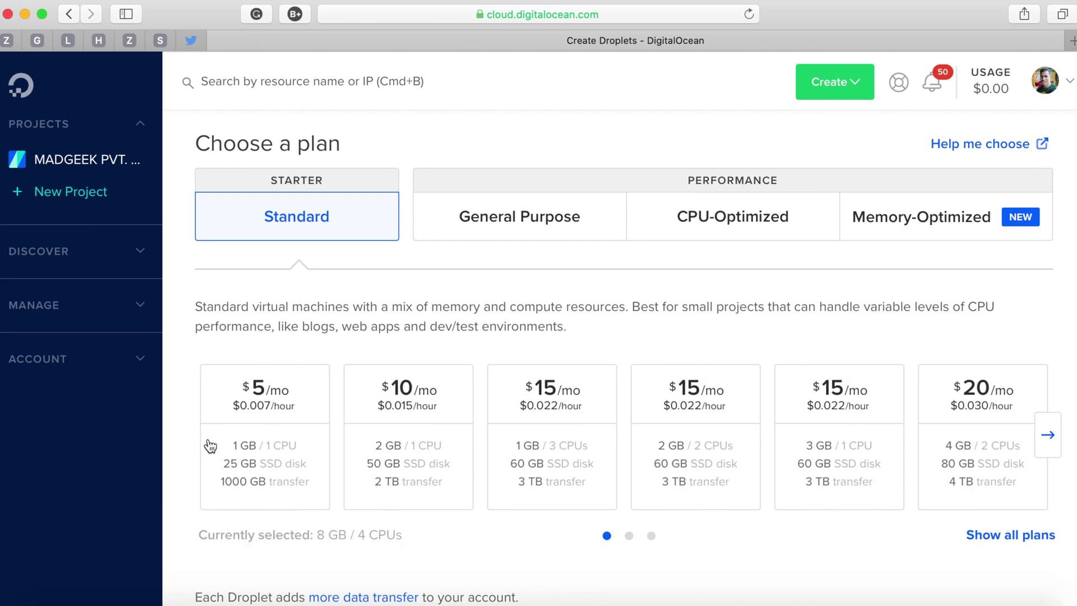
{"action": "left_click", "coordinate": [264, 414]}
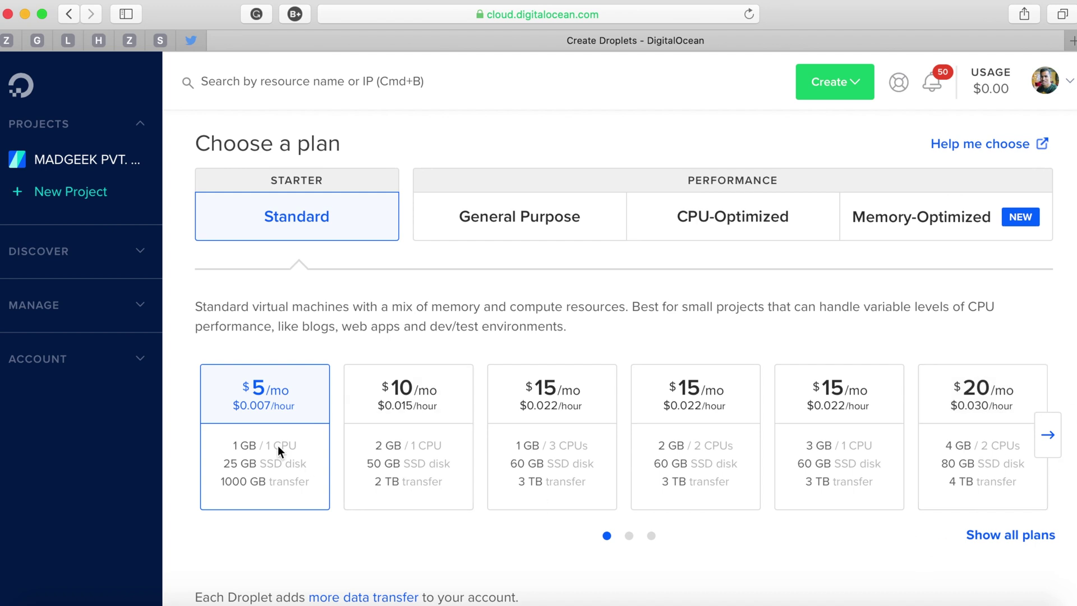
{"action": "scroll", "coordinate": [343, 372], "scroll_direction": "up", "scroll_amount": 5}
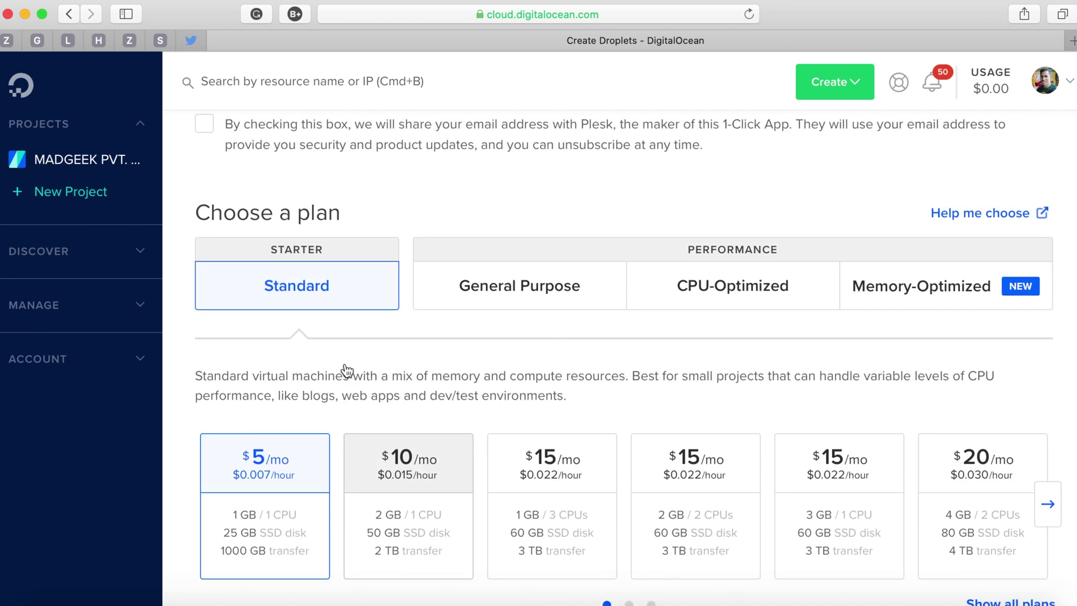
{"action": "scroll", "coordinate": [345, 370], "scroll_direction": "down", "scroll_amount": 8}
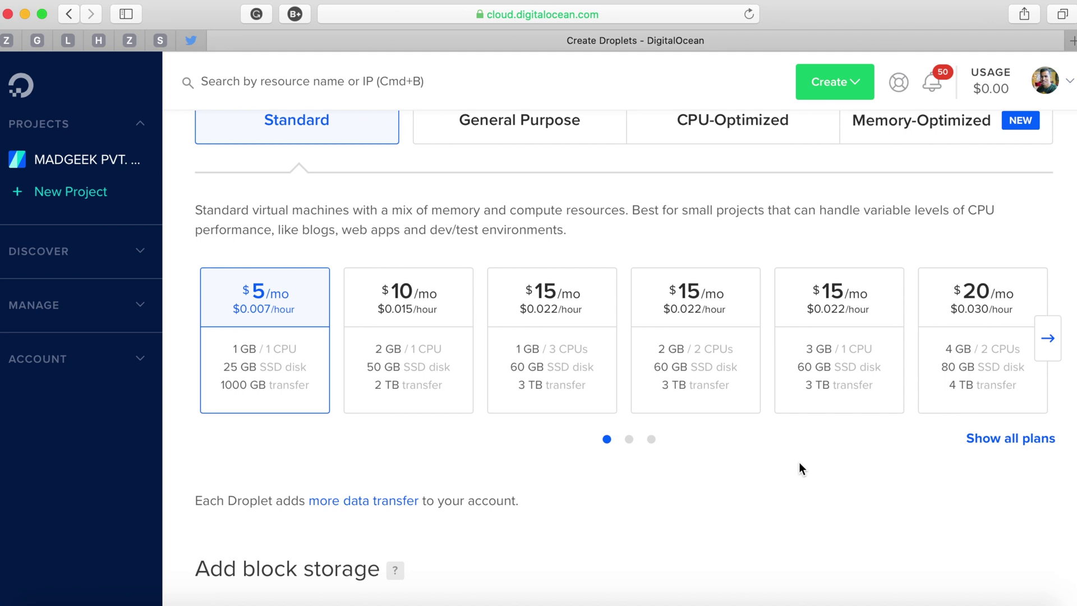
{"action": "scroll", "coordinate": [800, 464], "scroll_direction": "down", "scroll_amount": 9}
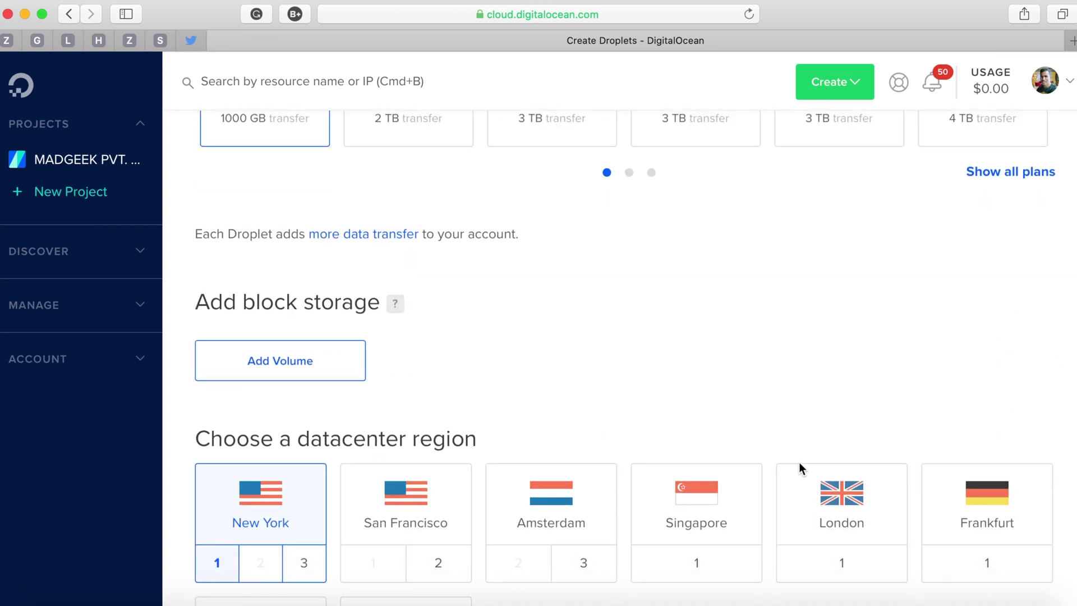
Choose Bangalore as the droplet's datacenter region.
{"action": "scroll", "coordinate": [800, 464], "scroll_direction": "down", "scroll_amount": 8}
{"action": "left_click", "coordinate": [416, 406]}
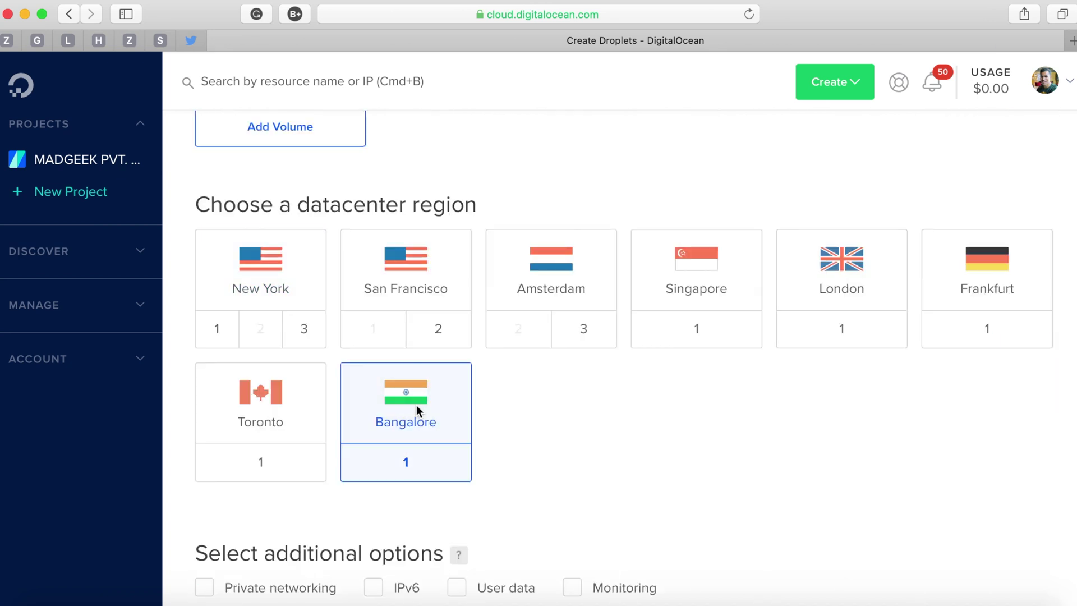
{"action": "scroll", "coordinate": [627, 477], "scroll_direction": "down", "scroll_amount": 5}
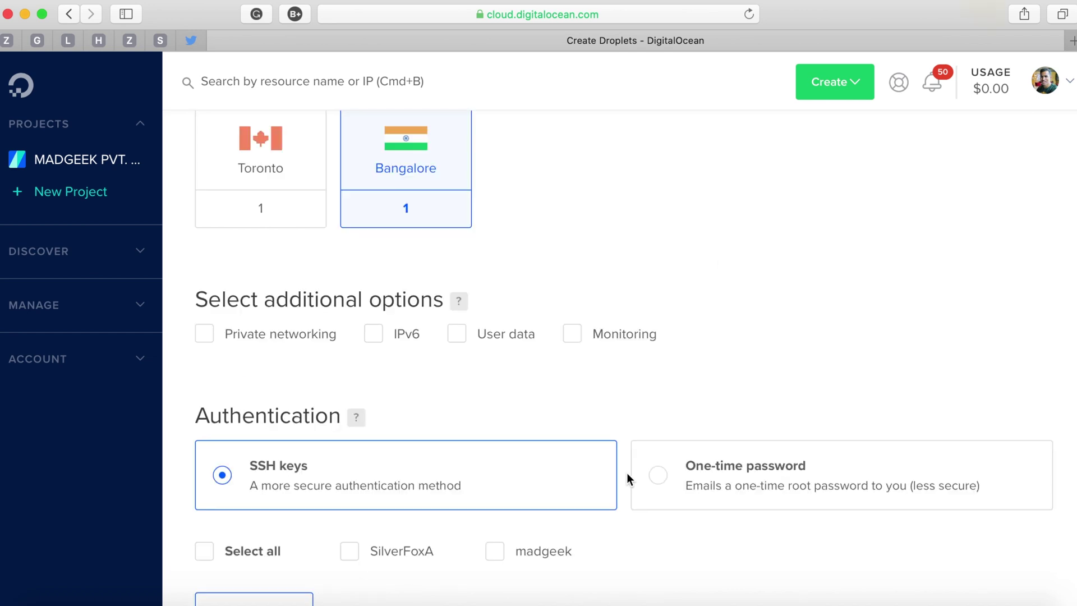
{"action": "scroll", "coordinate": [339, 356], "scroll_direction": "down", "scroll_amount": 4}
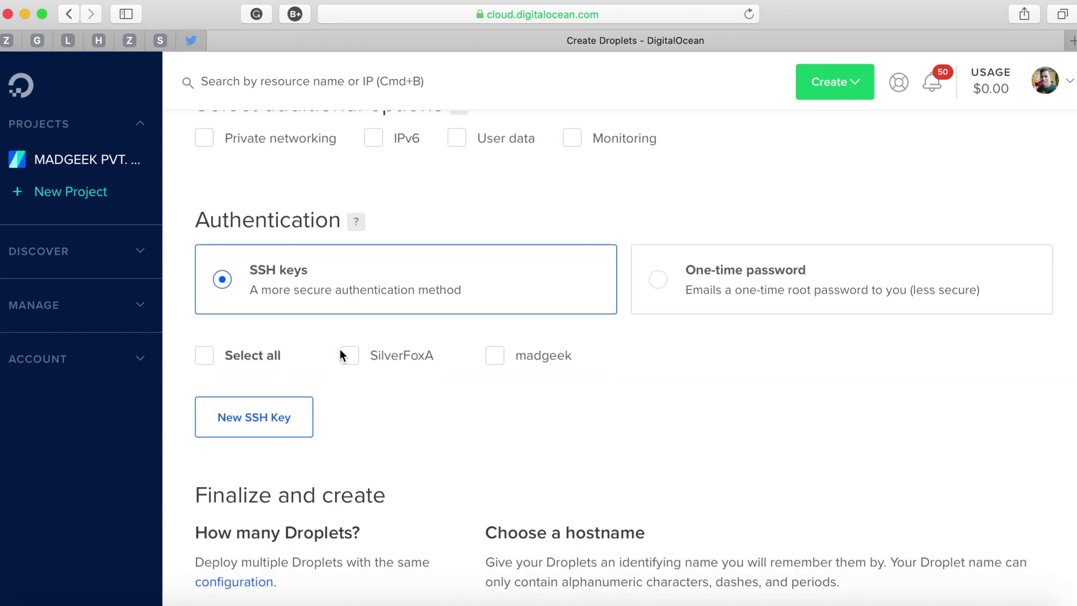
Use a one-time root password for authentication and create the droplet.
{"action": "left_click", "coordinate": [659, 281]}
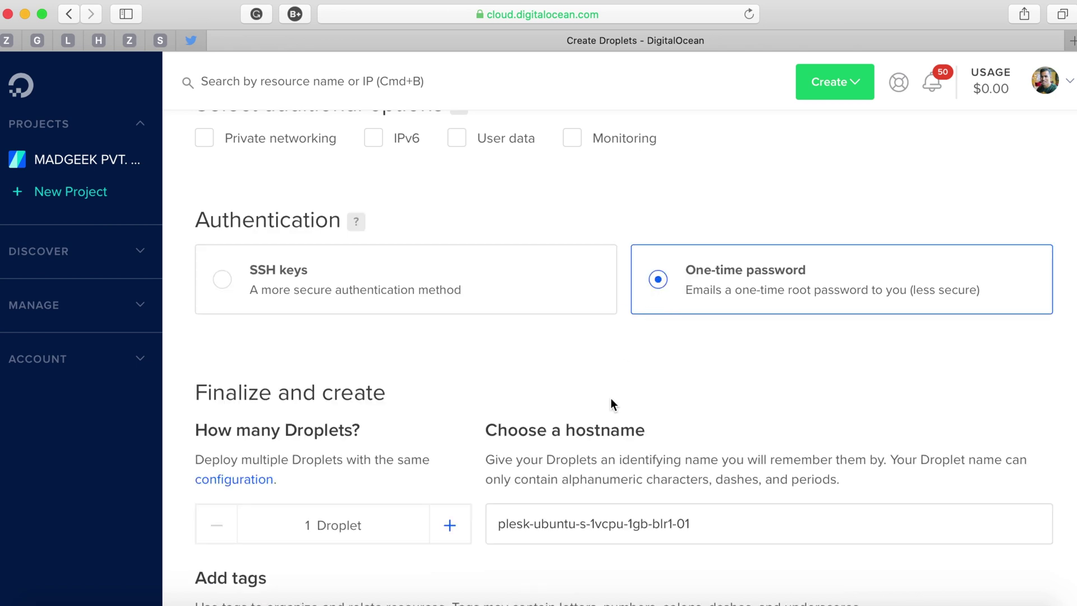
{"action": "scroll", "coordinate": [610, 398], "scroll_direction": "down", "scroll_amount": 2}
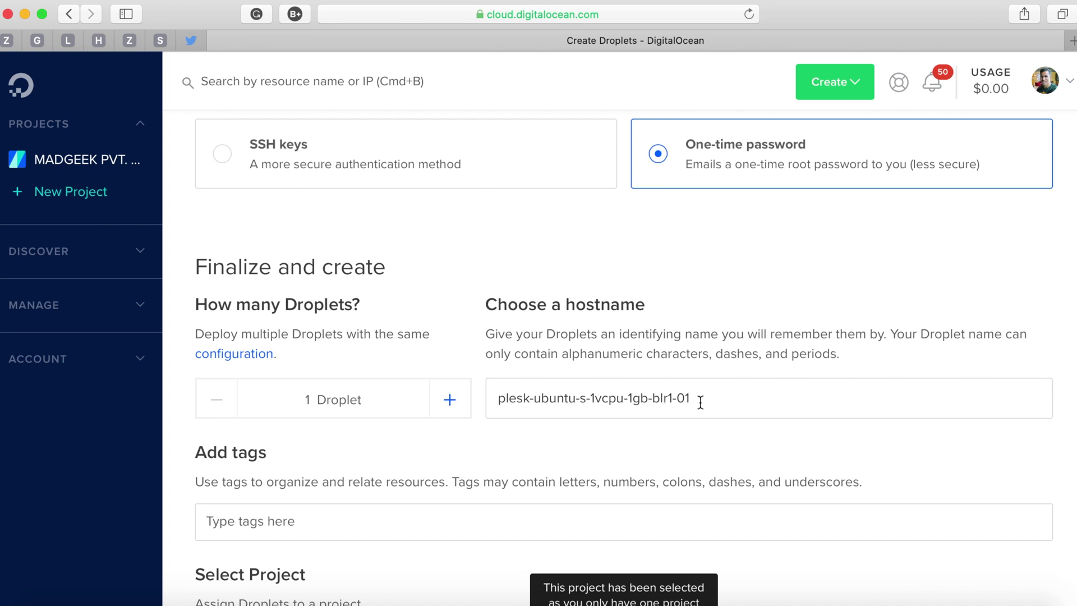
{"action": "scroll", "coordinate": [702, 401], "scroll_direction": "down", "scroll_amount": 3}
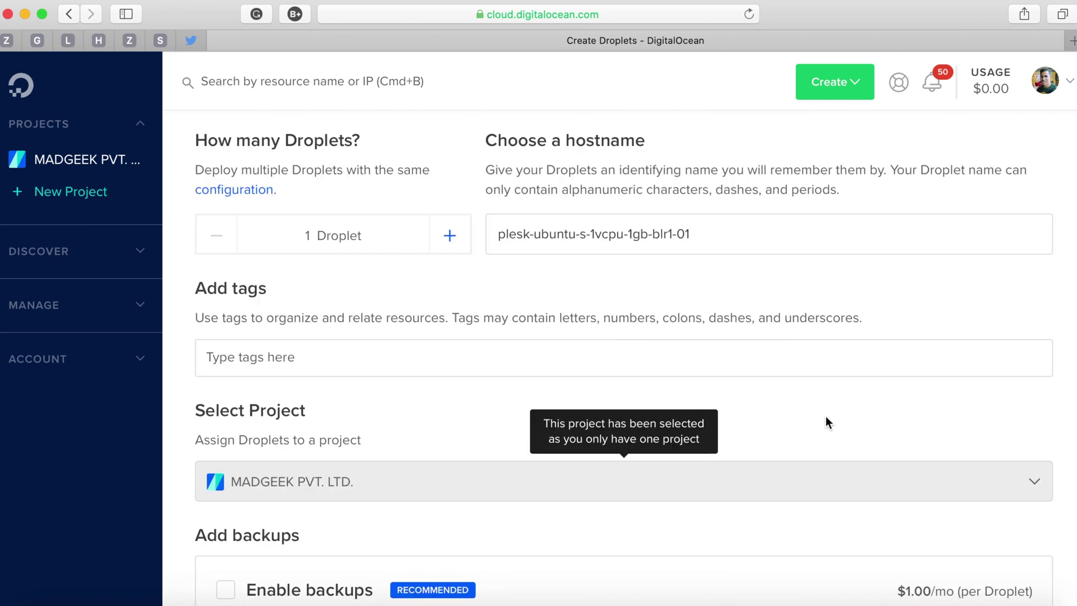
{"action": "scroll", "coordinate": [826, 418], "scroll_direction": "down", "scroll_amount": 3}
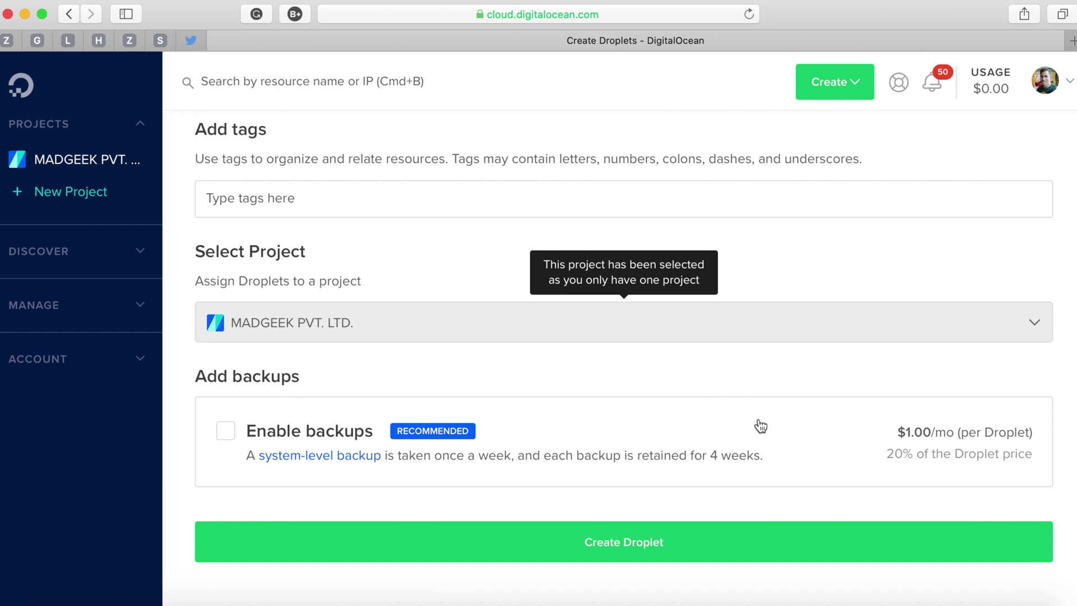
{"action": "left_click", "coordinate": [754, 539]}
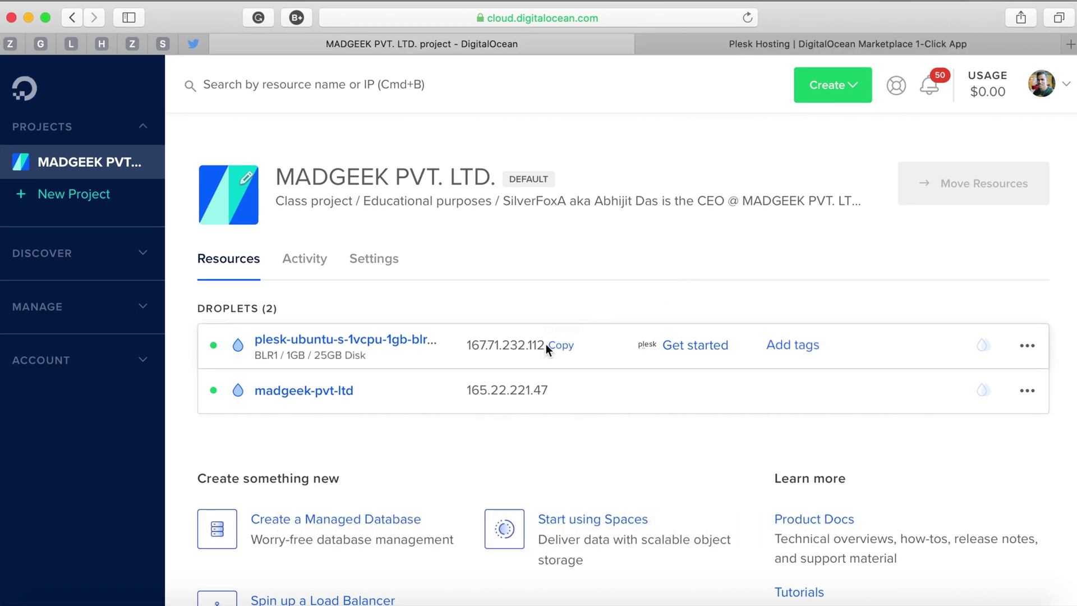
Open a new Safari tab showing Top Sites.
{"action": "left_click", "coordinate": [1069, 44]}
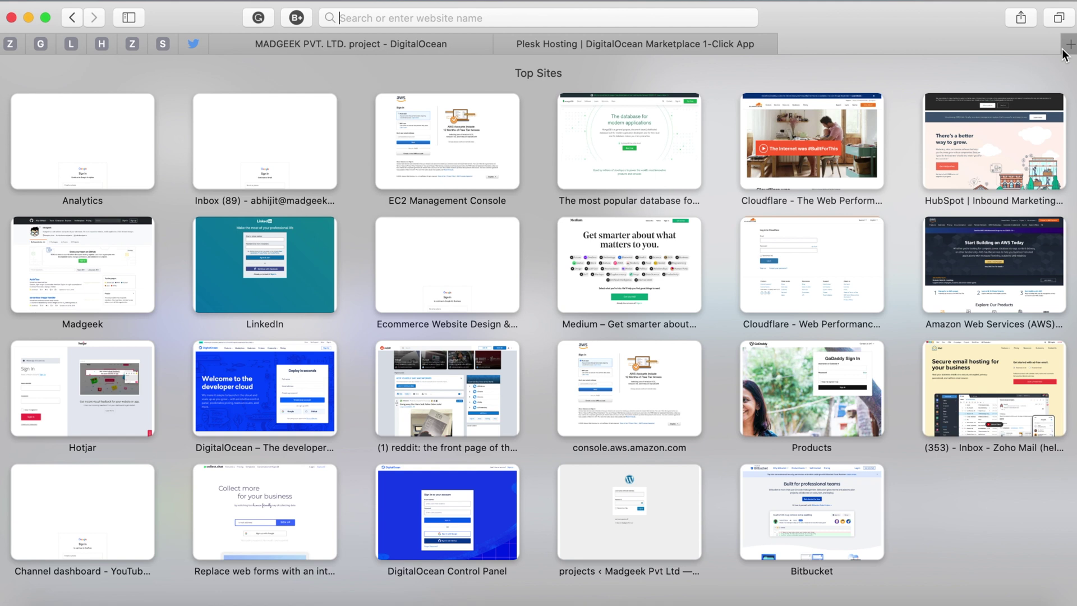
Load 167.71.232.112 in a new Safari tab and trust the site with the system password to get past the certificate warning.
{"action": "type", "text": "https://167.71.232.112/"}
{"action": "key", "text": "Return"}
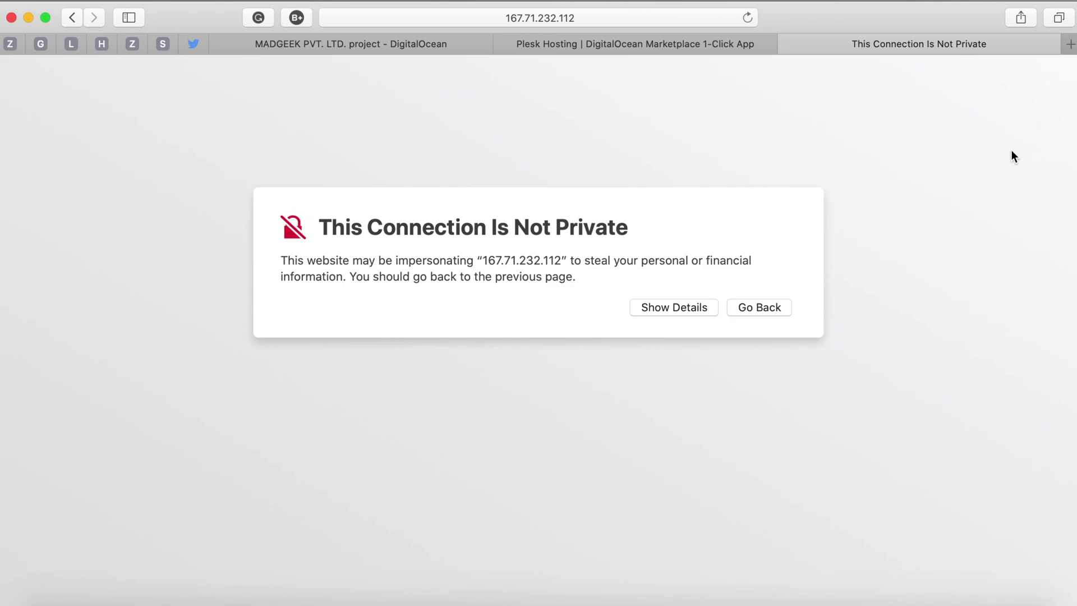
{"action": "left_click", "coordinate": [685, 306]}
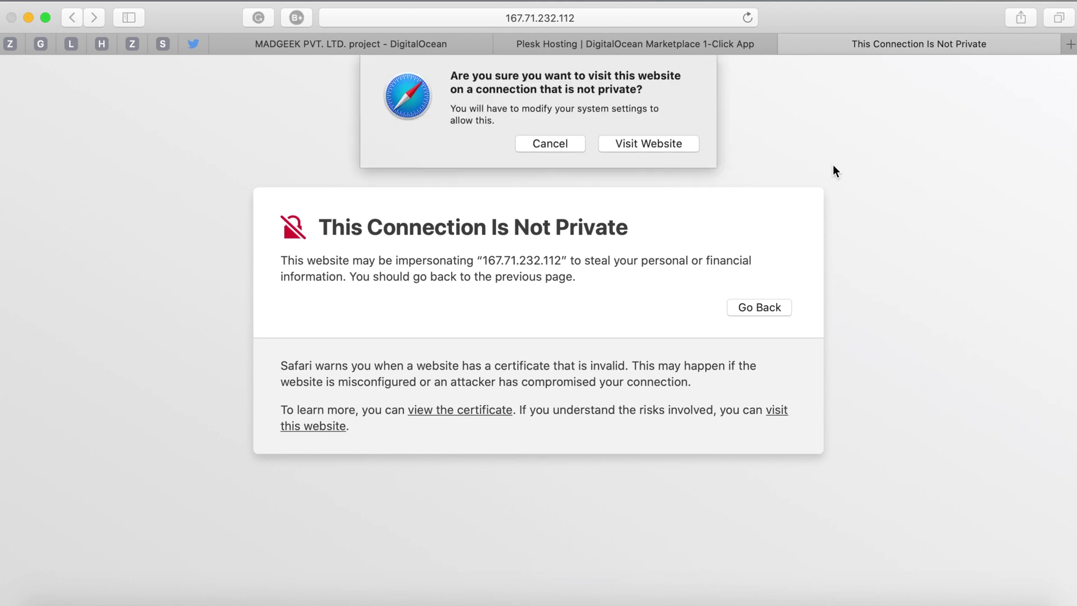
{"action": "left_click", "coordinate": [648, 144]}
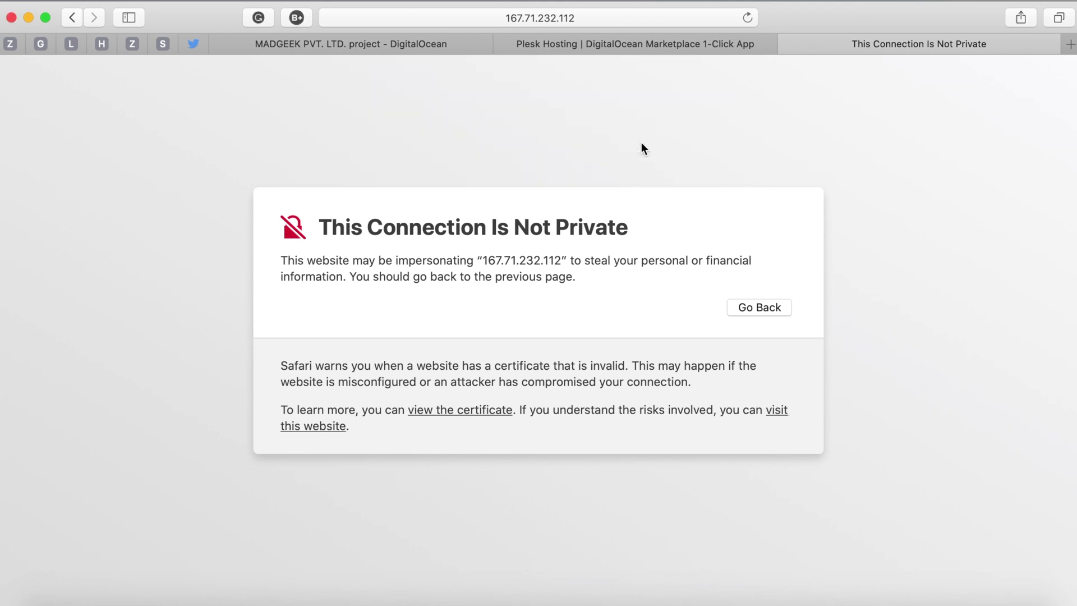
{"action": "type", "text": "***********"}
{"action": "key", "text": "Return"}
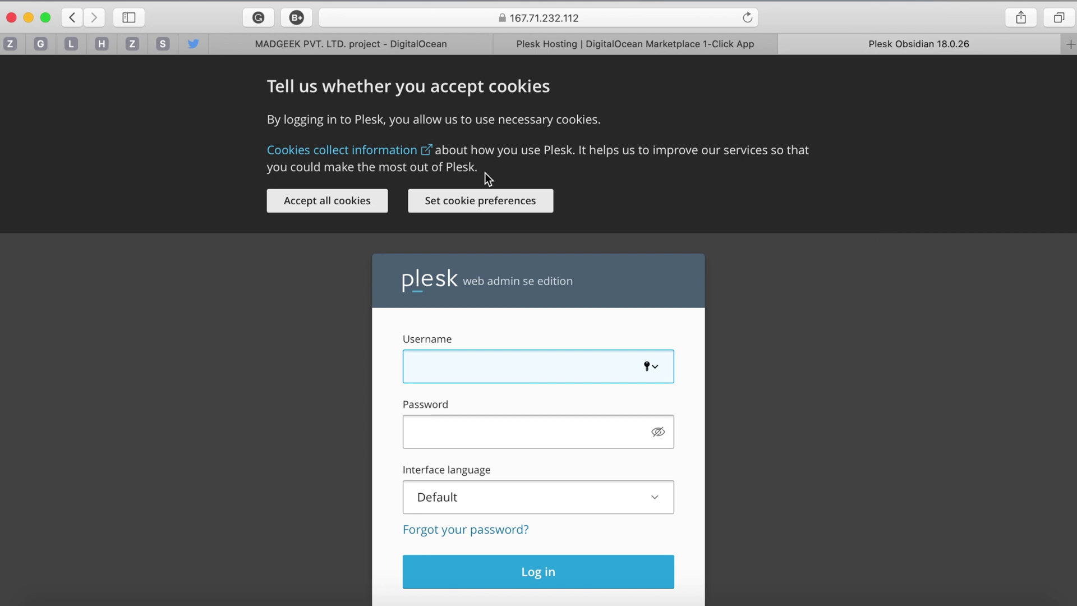
Accept all cookies, log into Plesk as root with the emailed one-time password, and save it in Safari.
{"action": "left_click", "coordinate": [351, 208]}
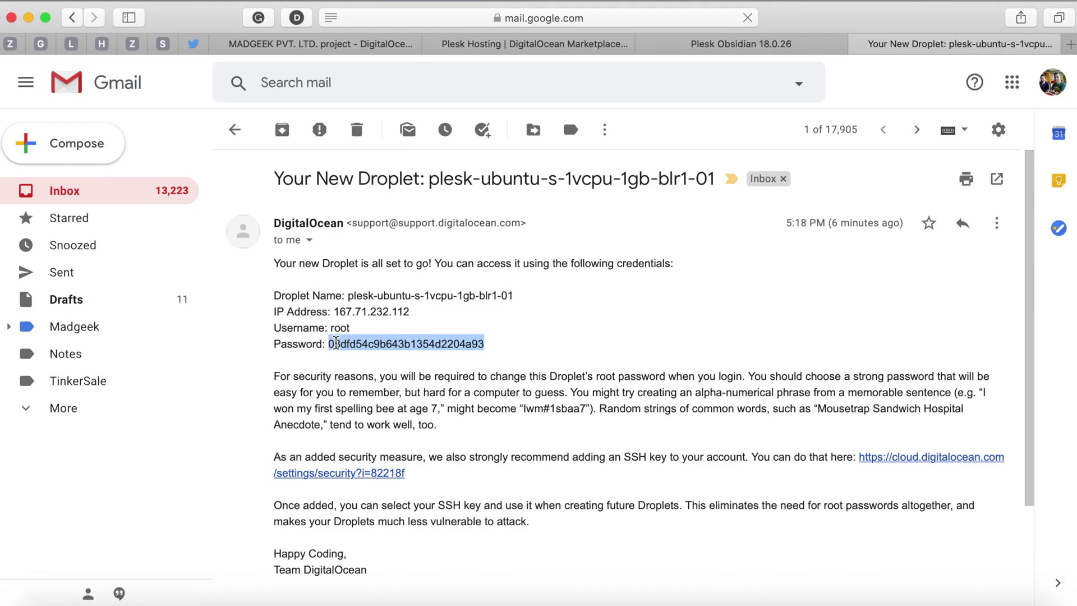
{"action": "left_click", "coordinate": [736, 40]}
{"action": "left_click", "coordinate": [513, 262]}
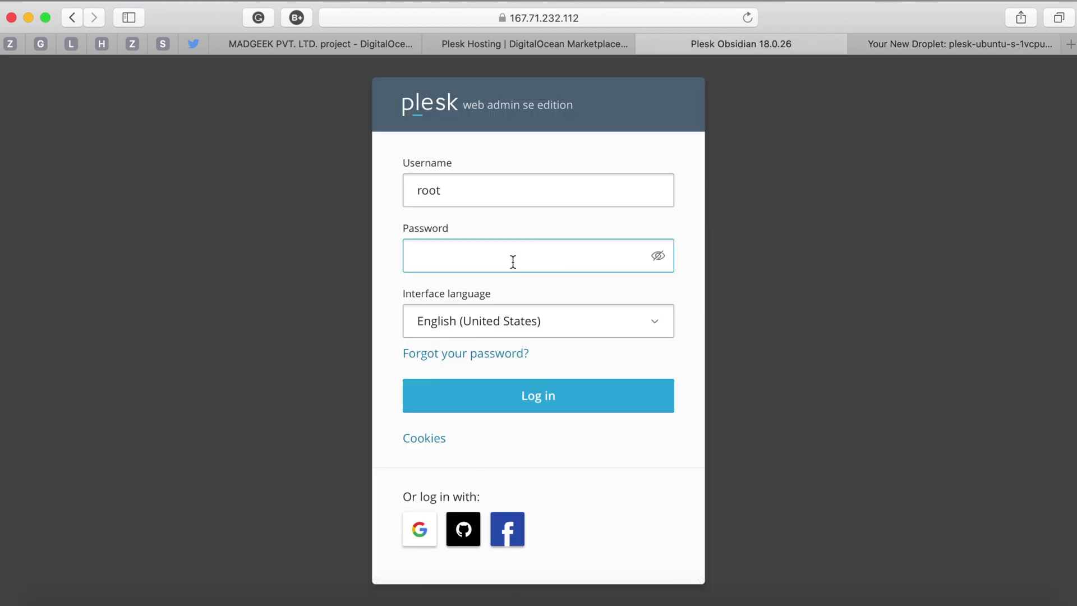
{"action": "key", "text": "super+v"}
{"action": "left_click", "coordinate": [570, 400]}
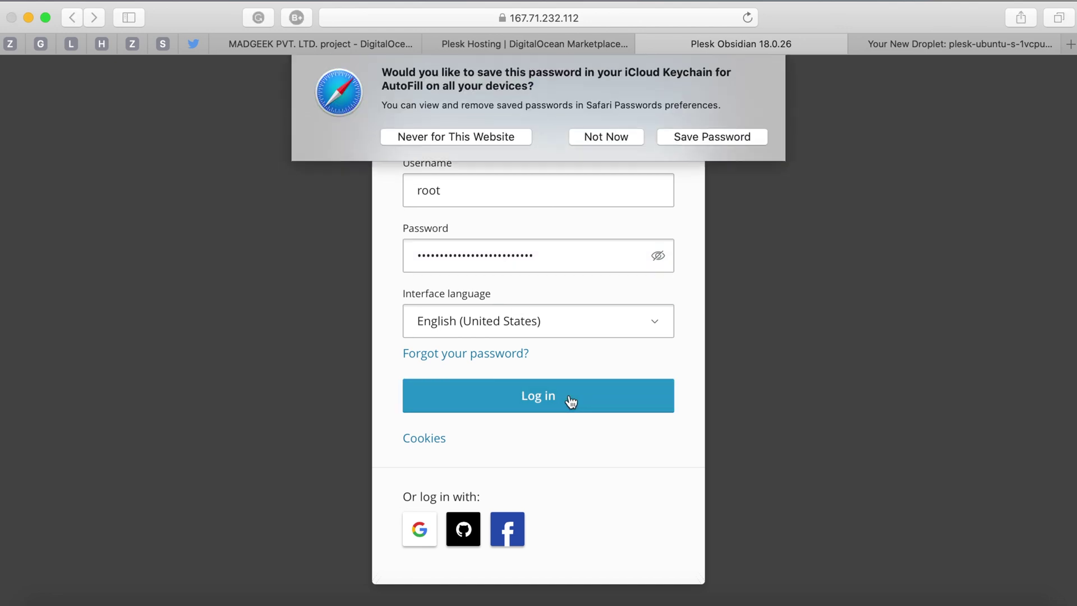
{"action": "left_click", "coordinate": [695, 142]}
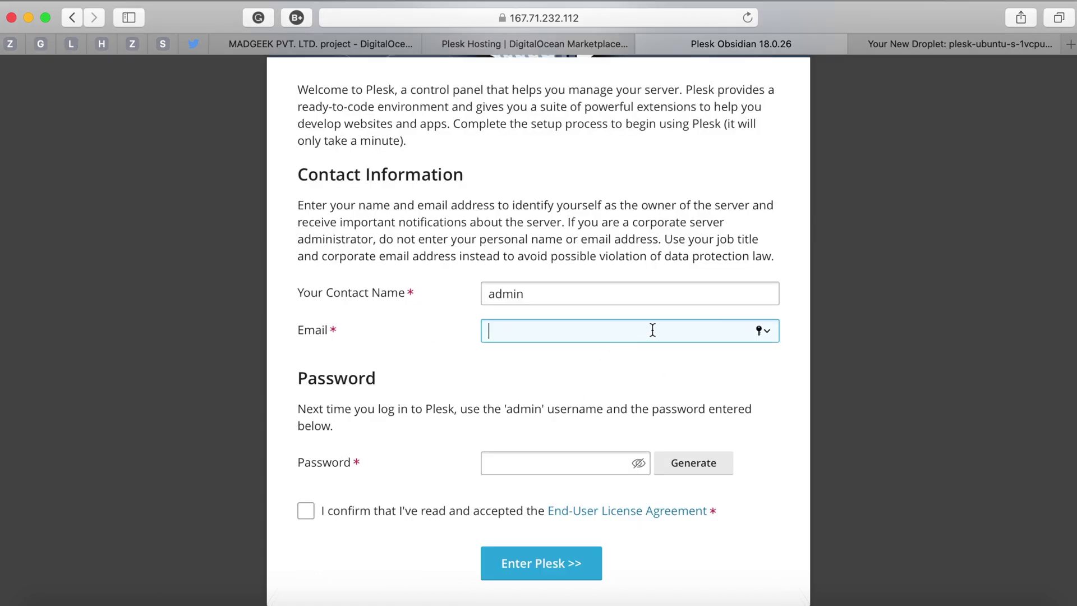
Replace the default contact name with the user's full name and enter their e-mail address.
{"action": "double_click", "coordinate": [517, 293]}
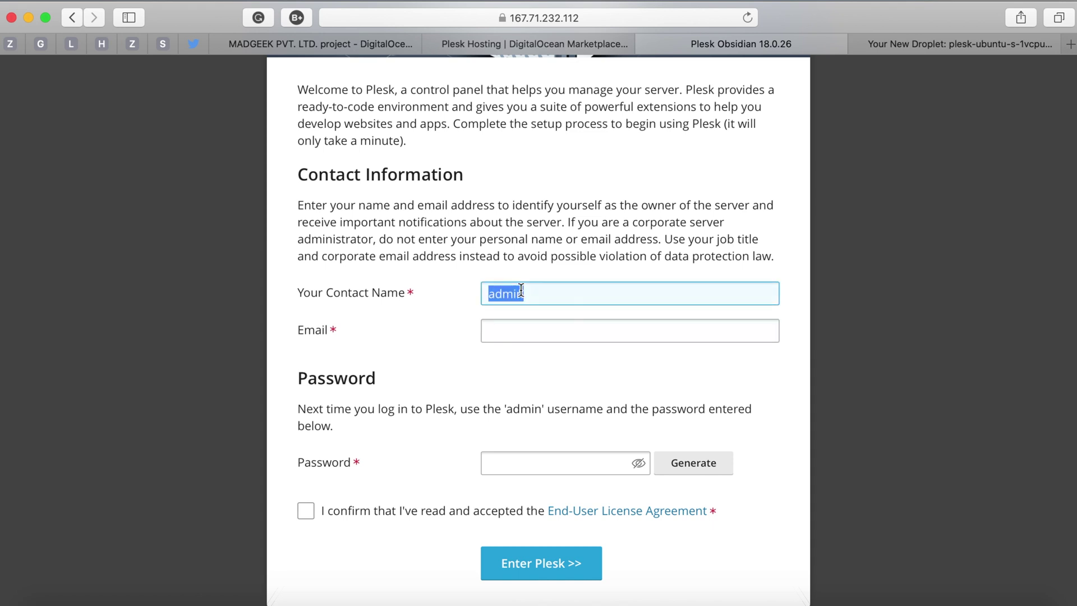
{"action": "left_click", "coordinate": [561, 330]}
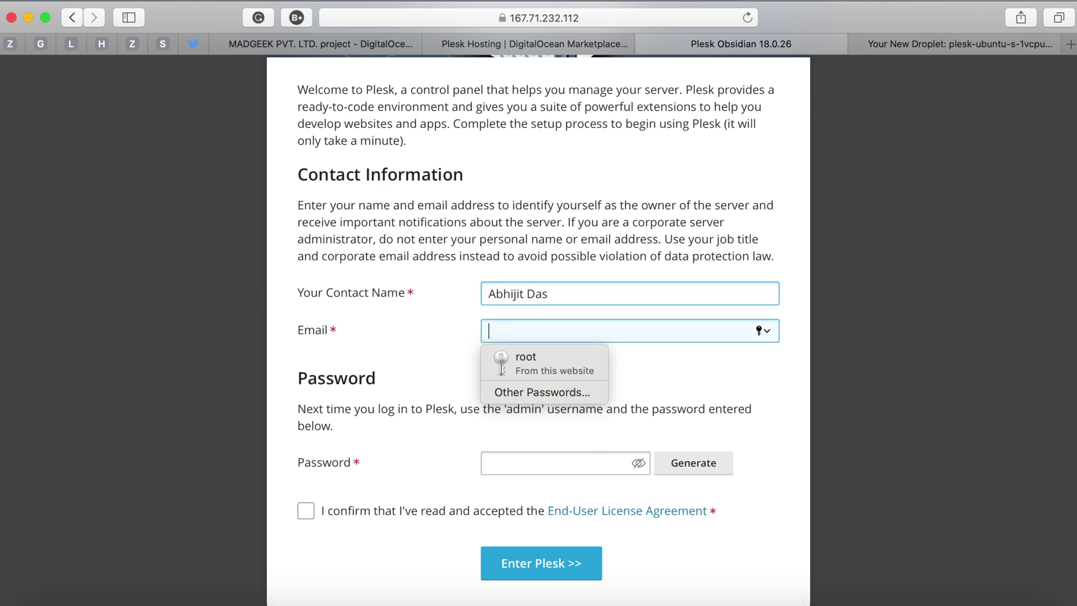
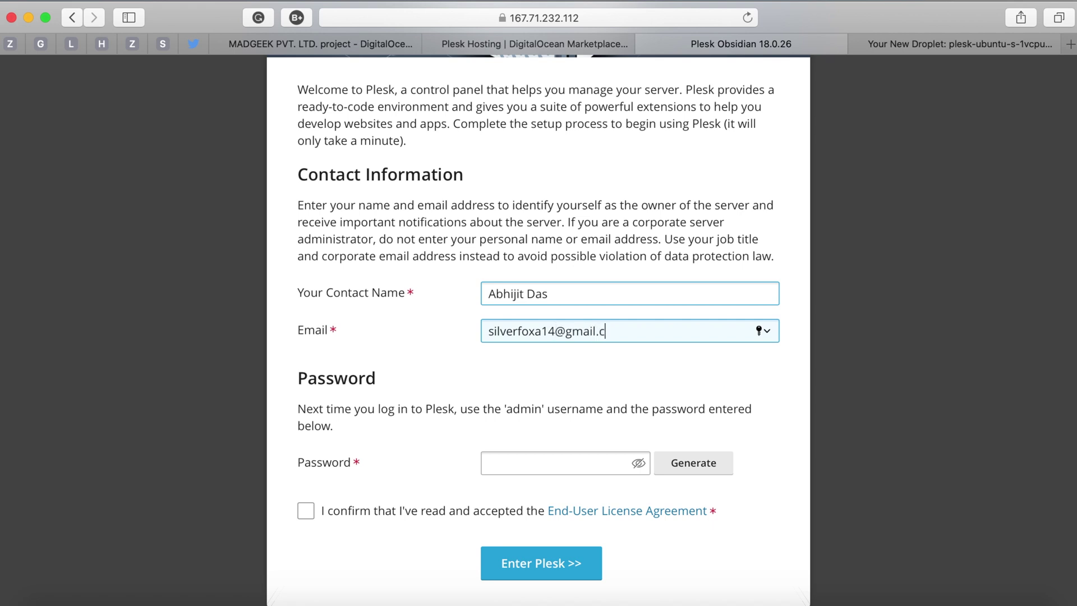
{"action": "key", "text": "Tab"}
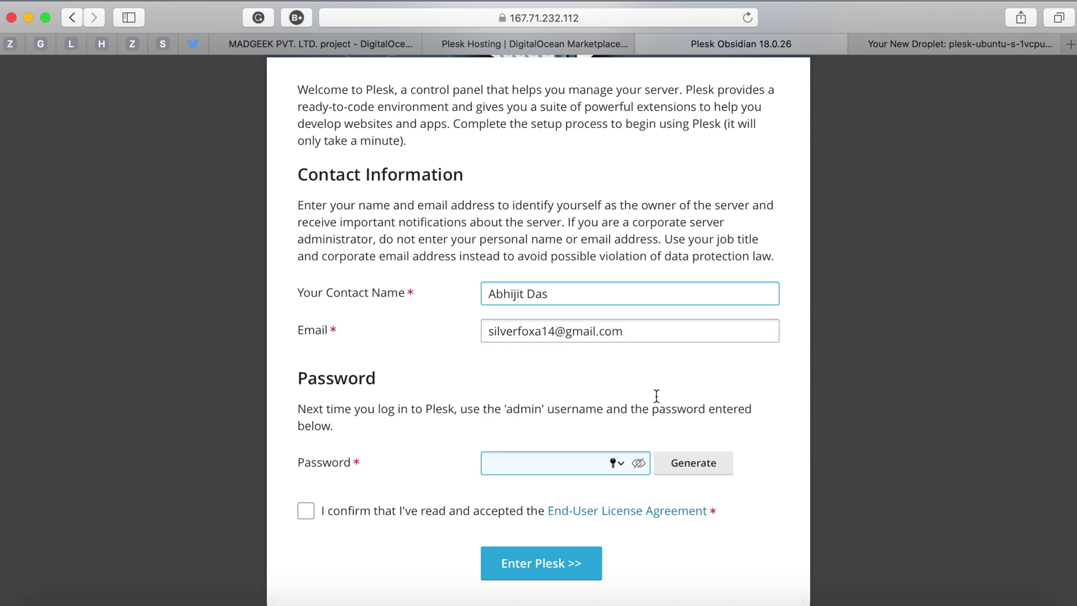
Generate a random admin password, accept the licence agreement, and submit the setup form.
{"action": "left_click", "coordinate": [703, 469]}
{"action": "left_click", "coordinate": [623, 467]}
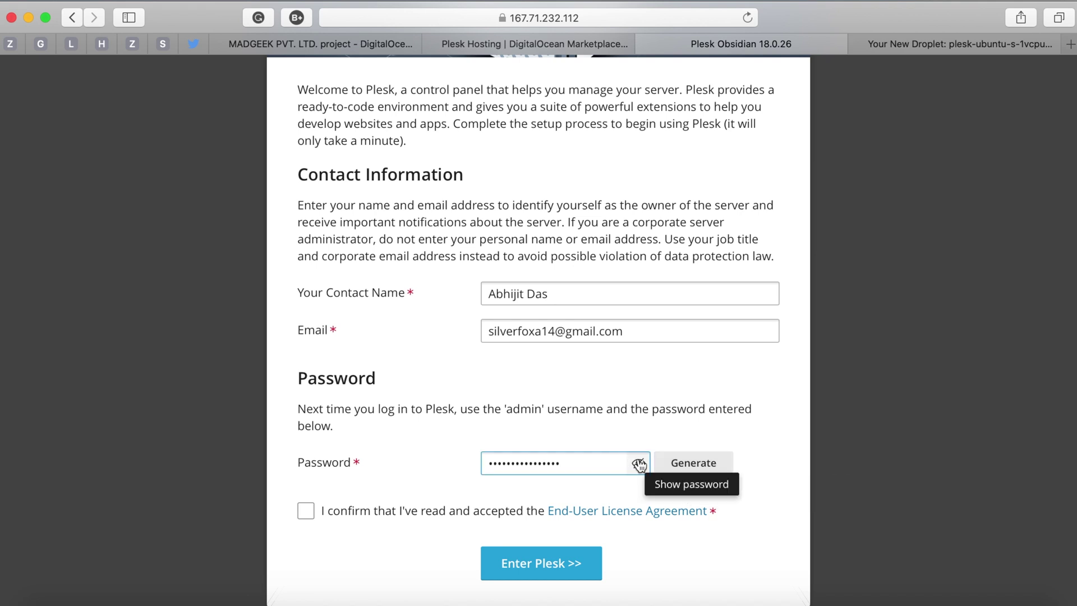
{"action": "left_click", "coordinate": [639, 465]}
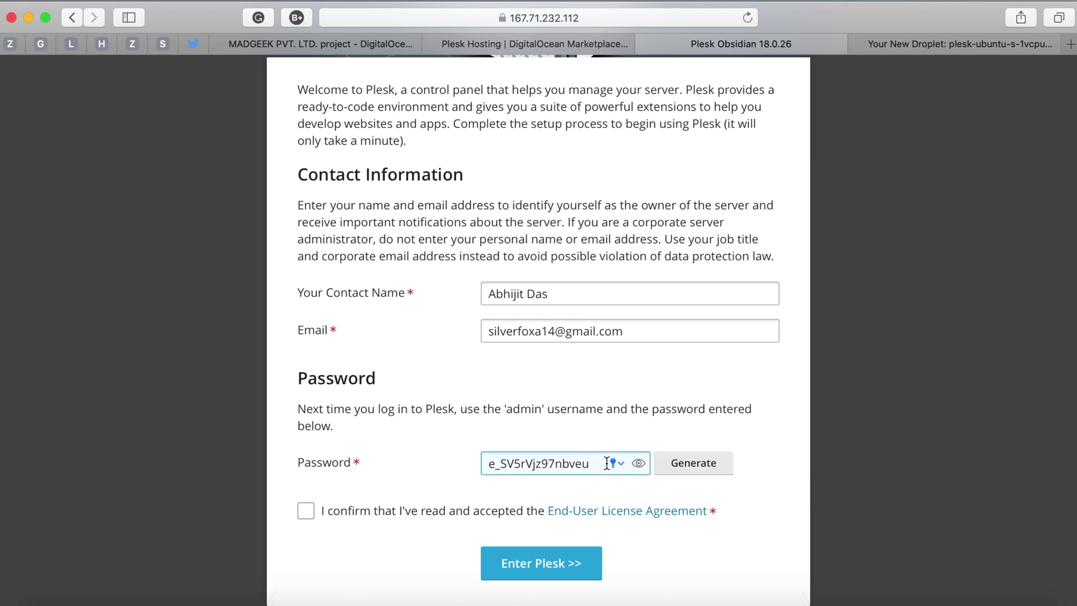
{"action": "left_click", "coordinate": [608, 463]}
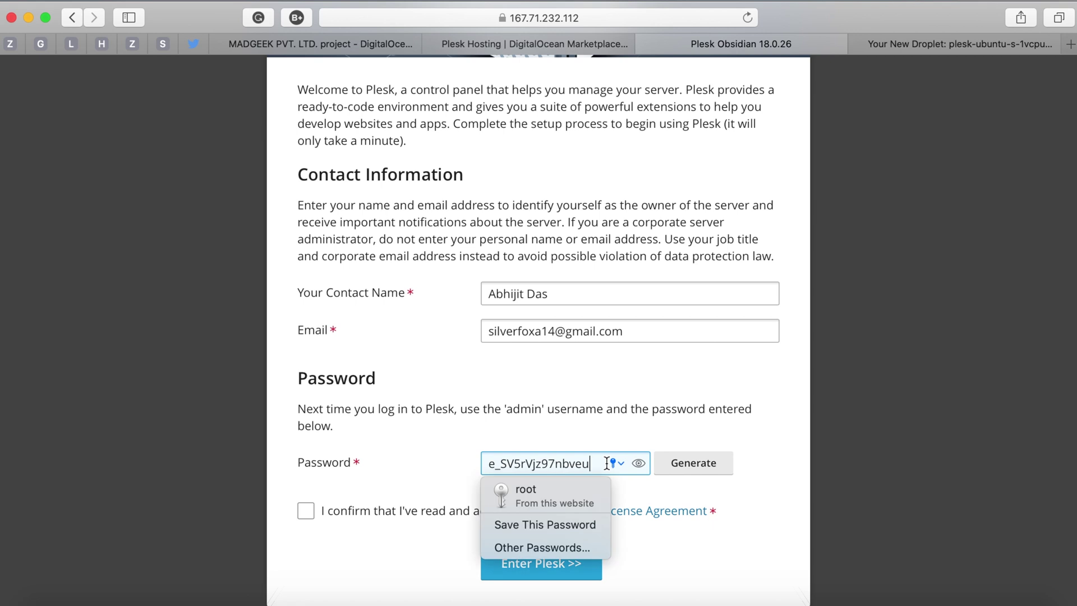
{"action": "left_click", "coordinate": [665, 425]}
{"action": "left_click", "coordinate": [639, 462]}
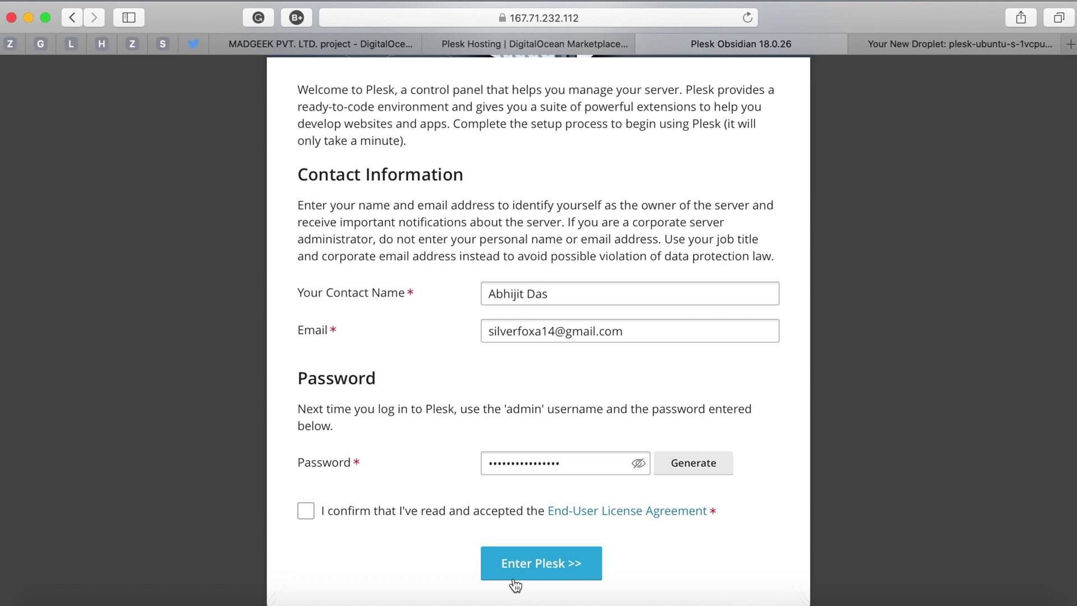
{"action": "left_click", "coordinate": [306, 511]}
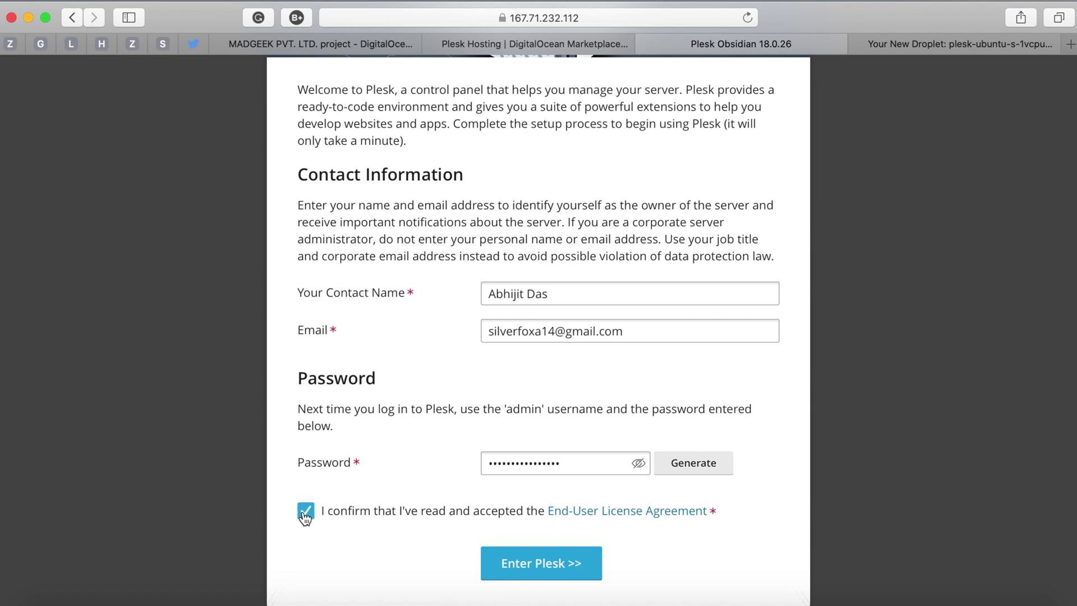
{"action": "left_click", "coordinate": [552, 565]}
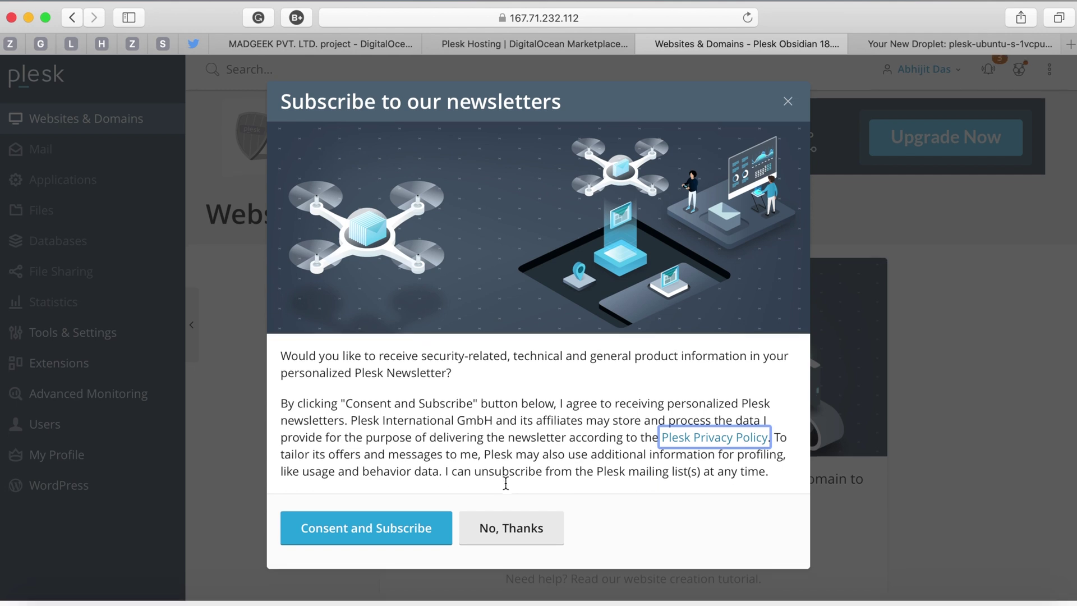
Decline the newsletter subscription offer on the Websites & Domains page.
{"action": "left_click", "coordinate": [548, 541]}
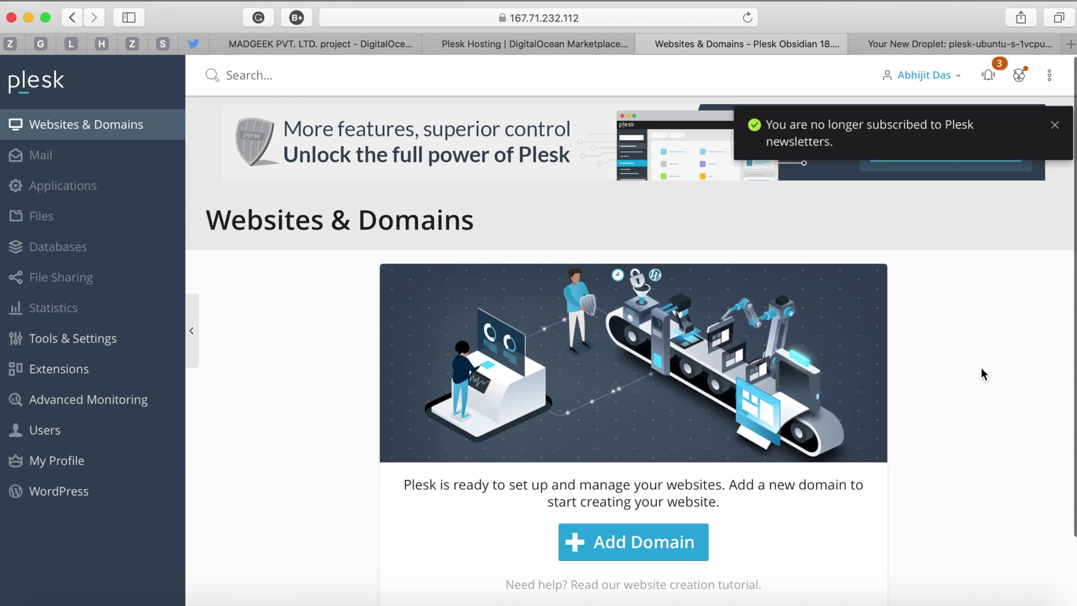
Close the unsubscribe notice and scroll down the empty Websites & Domains page.
{"action": "left_click", "coordinate": [1055, 125]}
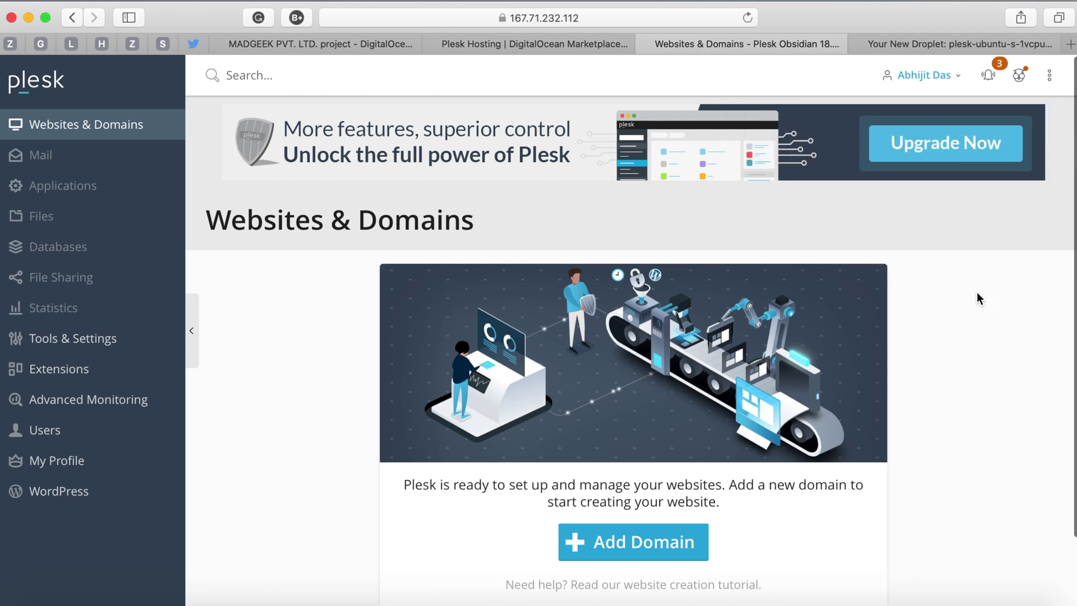
{"action": "scroll", "coordinate": [696, 435], "scroll_direction": "down", "scroll_amount": 1}
{"action": "scroll", "coordinate": [697, 438], "scroll_direction": "down", "scroll_amount": 3}
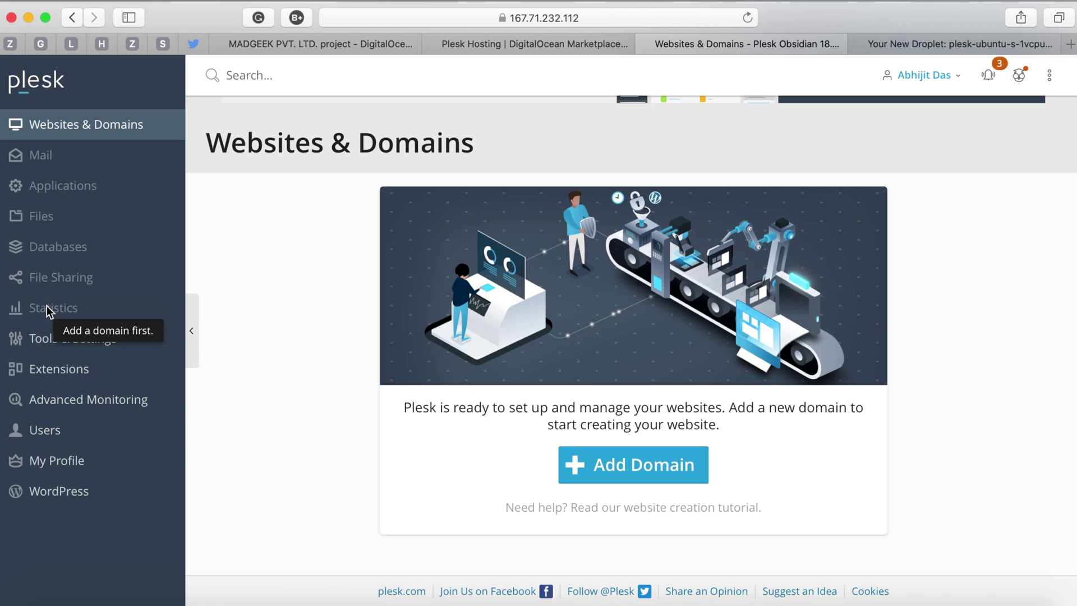
Scroll through the Tools & Settings page.
{"action": "left_click", "coordinate": [48, 343]}
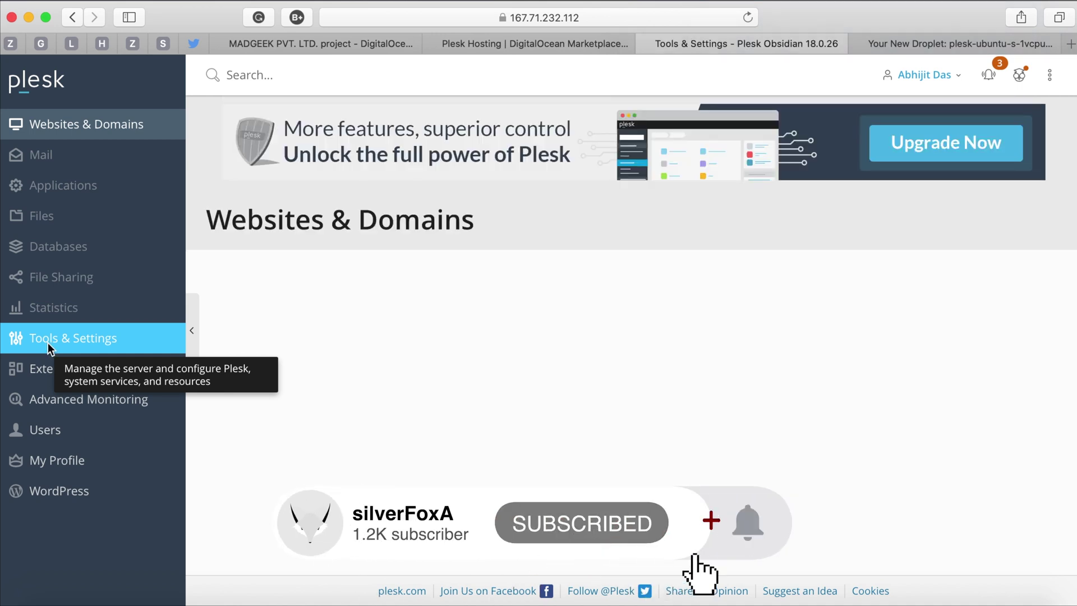
{"action": "scroll", "coordinate": [517, 449], "scroll_direction": "down", "scroll_amount": 3}
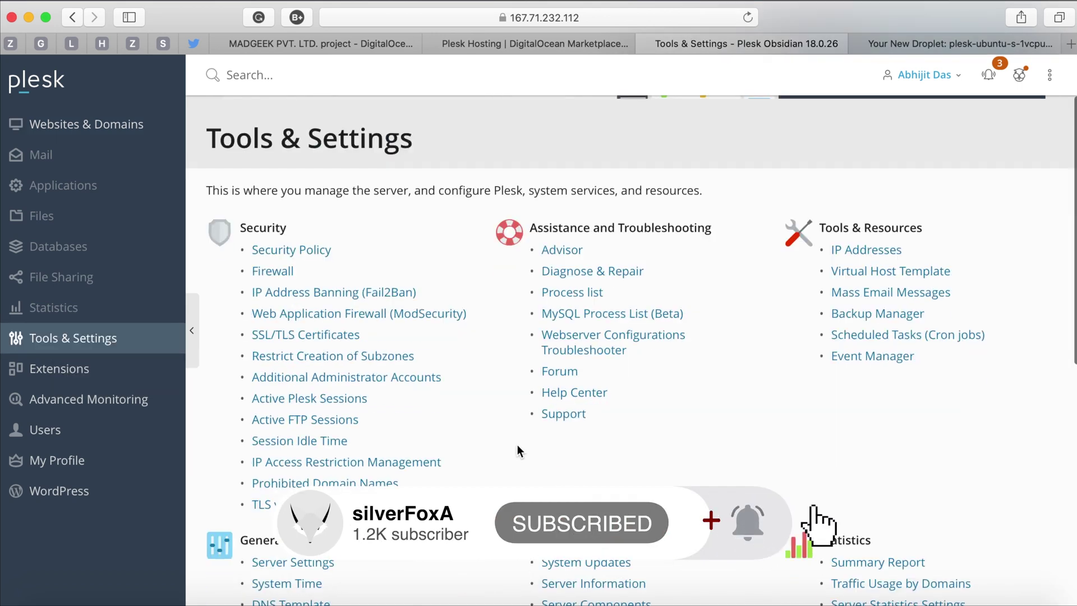
{"action": "scroll", "coordinate": [517, 451], "scroll_direction": "down", "scroll_amount": 10}
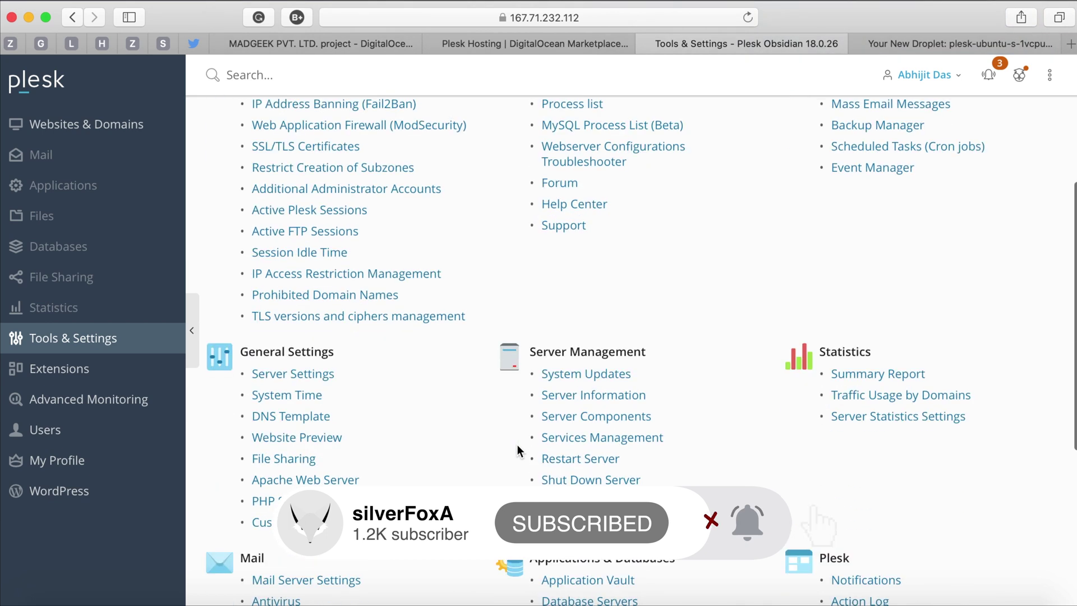
{"action": "scroll", "coordinate": [518, 444], "scroll_direction": "down", "scroll_amount": 7}
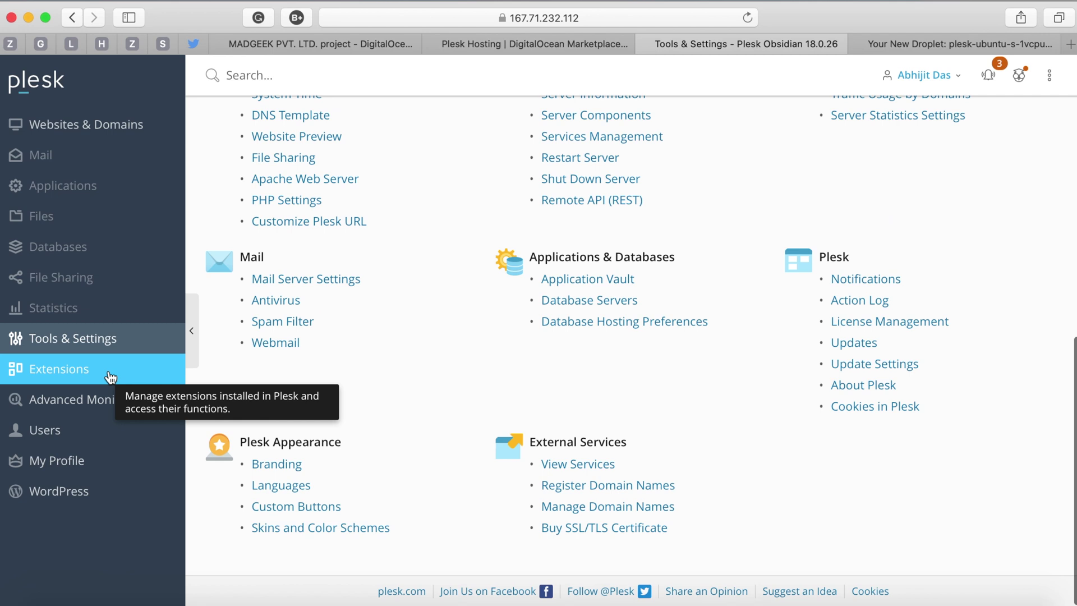
Browse the Extensions catalog and bring up the Advanced Monitoring overview with CPU and memory charts.
{"action": "left_click", "coordinate": [111, 377]}
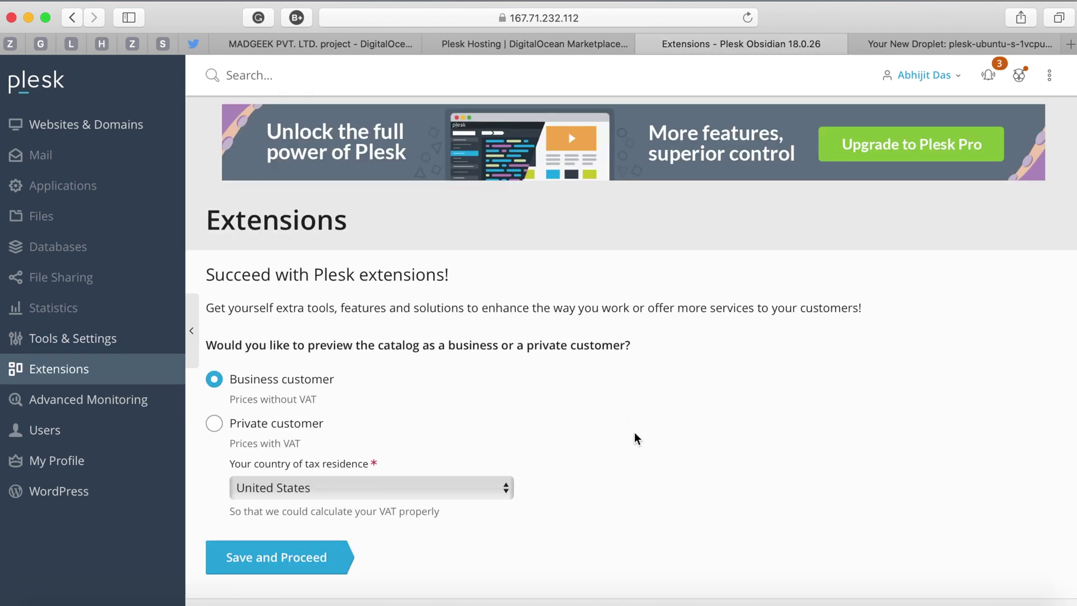
{"action": "scroll", "coordinate": [634, 433], "scroll_direction": "down", "scroll_amount": 1}
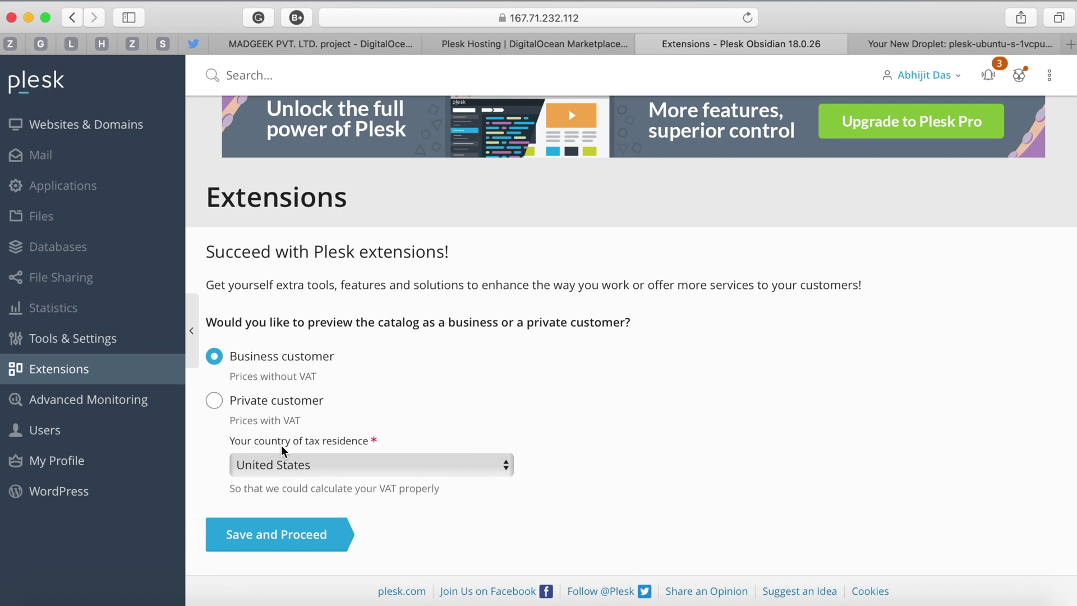
{"action": "left_click", "coordinate": [124, 402]}
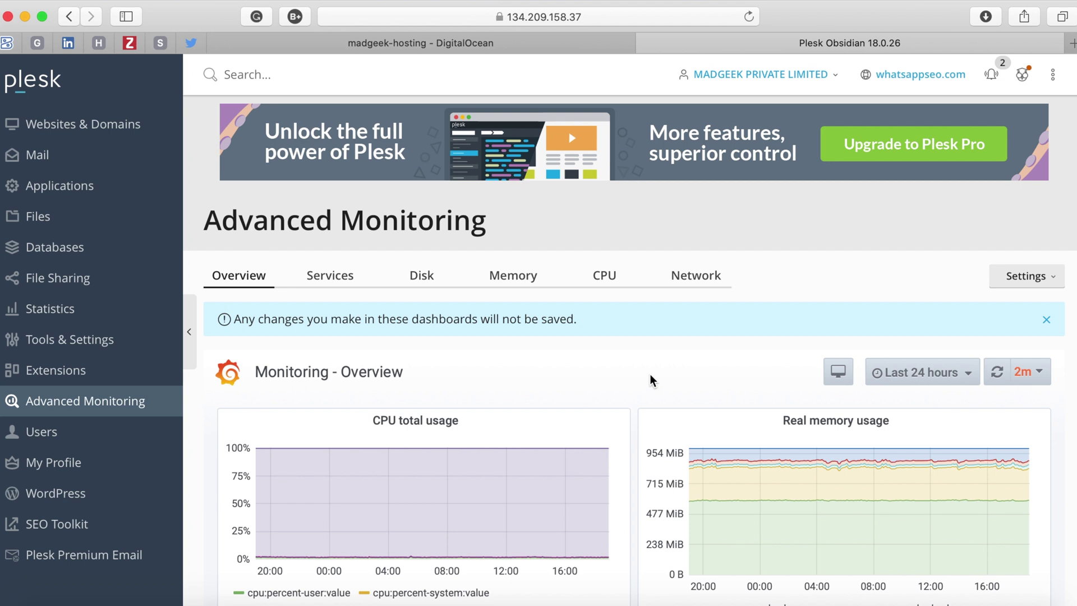
Scroll the Services dashboard's CPU and memory graphs for Apache, nginx, mail, MySQL and Plesk, then move to the Disk dashboard.
{"action": "scroll", "coordinate": [649, 373], "scroll_direction": "down", "scroll_amount": 3}
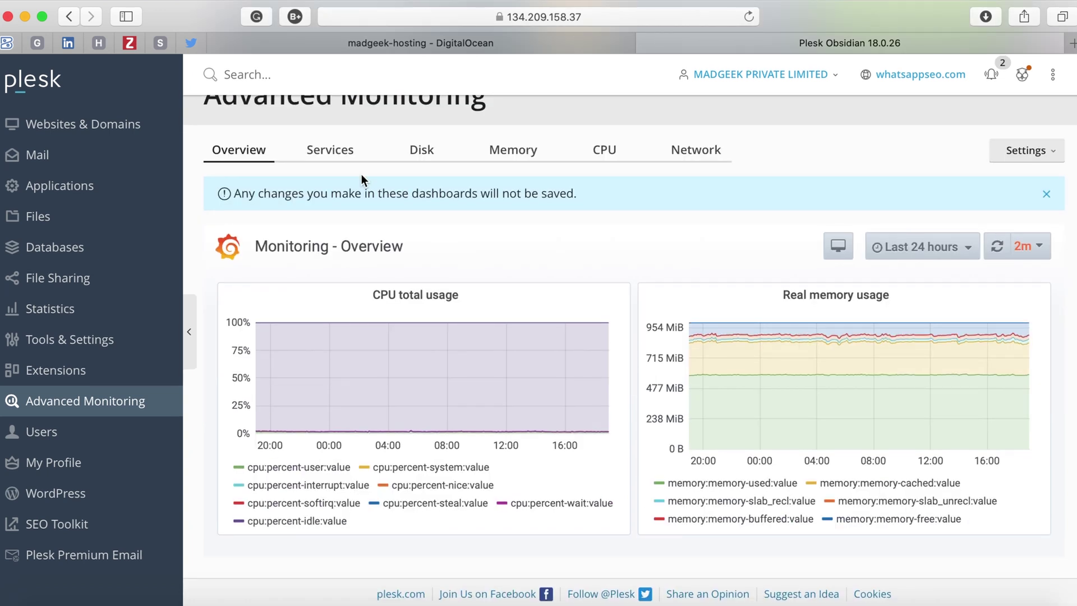
{"action": "left_click", "coordinate": [340, 156]}
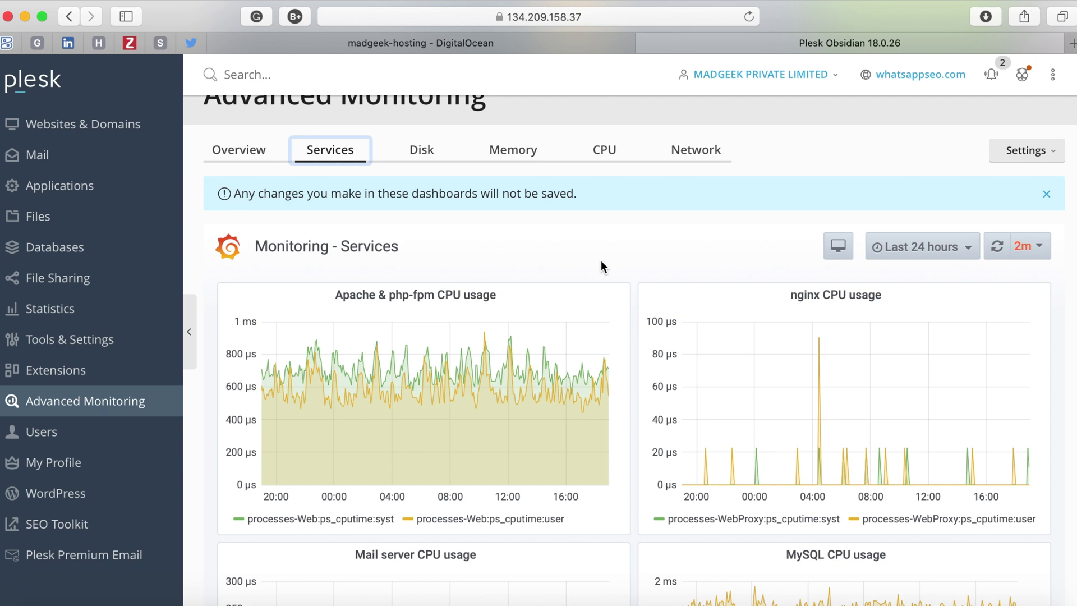
{"action": "scroll", "coordinate": [615, 271], "scroll_direction": "down", "scroll_amount": 1}
{"action": "scroll", "coordinate": [616, 271], "scroll_direction": "down", "scroll_amount": 7}
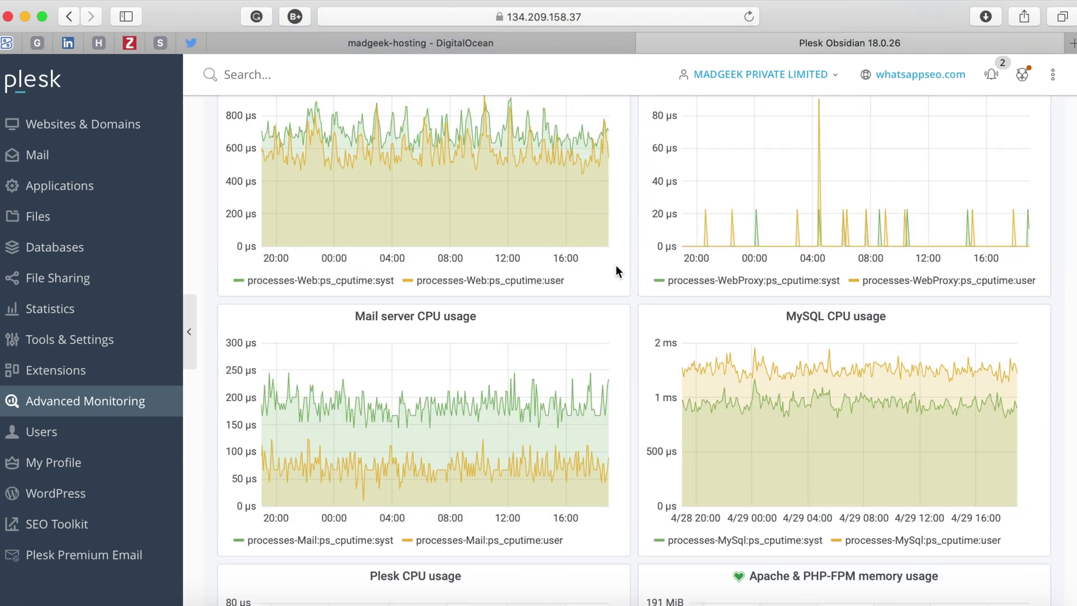
{"action": "scroll", "coordinate": [616, 272], "scroll_direction": "down", "scroll_amount": 3}
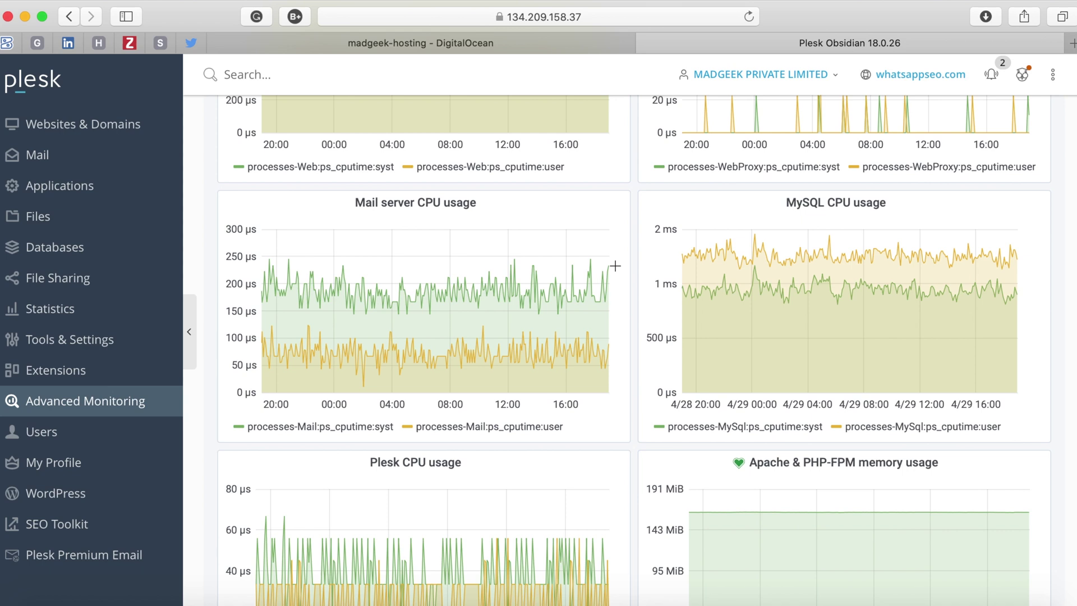
{"action": "scroll", "coordinate": [616, 266], "scroll_direction": "down", "scroll_amount": 15}
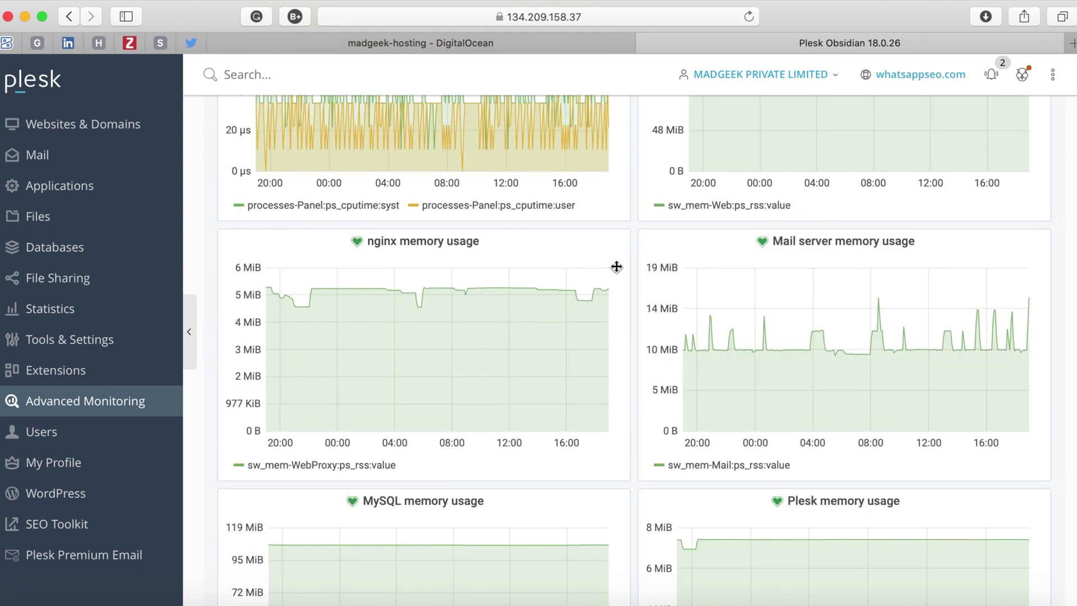
{"action": "scroll", "coordinate": [616, 266], "scroll_direction": "down", "scroll_amount": 5}
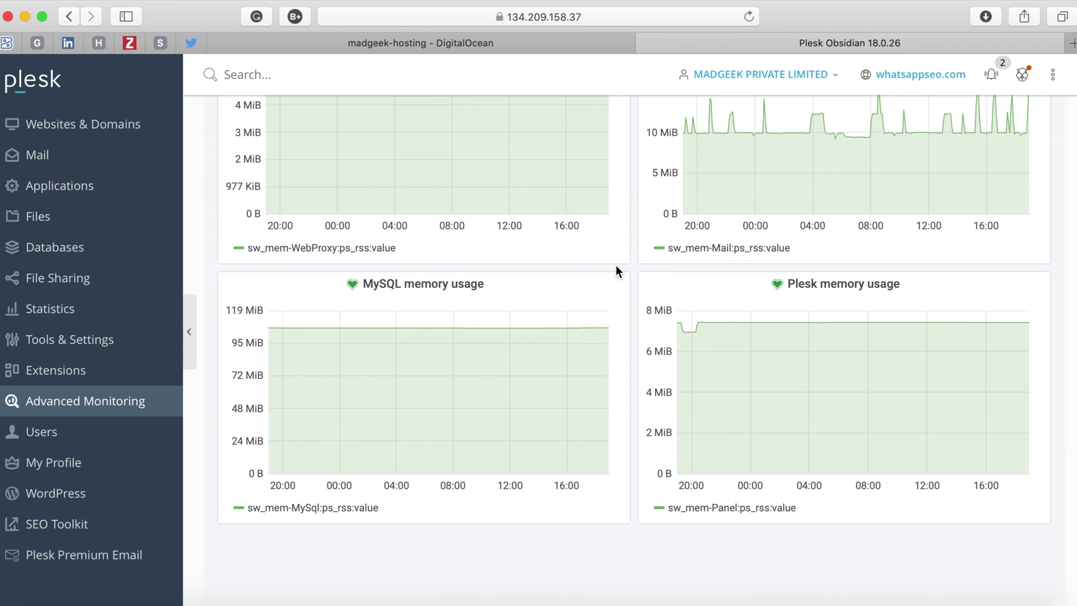
{"action": "scroll", "coordinate": [426, 268], "scroll_direction": "up", "scroll_amount": 20}
{"action": "left_click", "coordinate": [422, 260]}
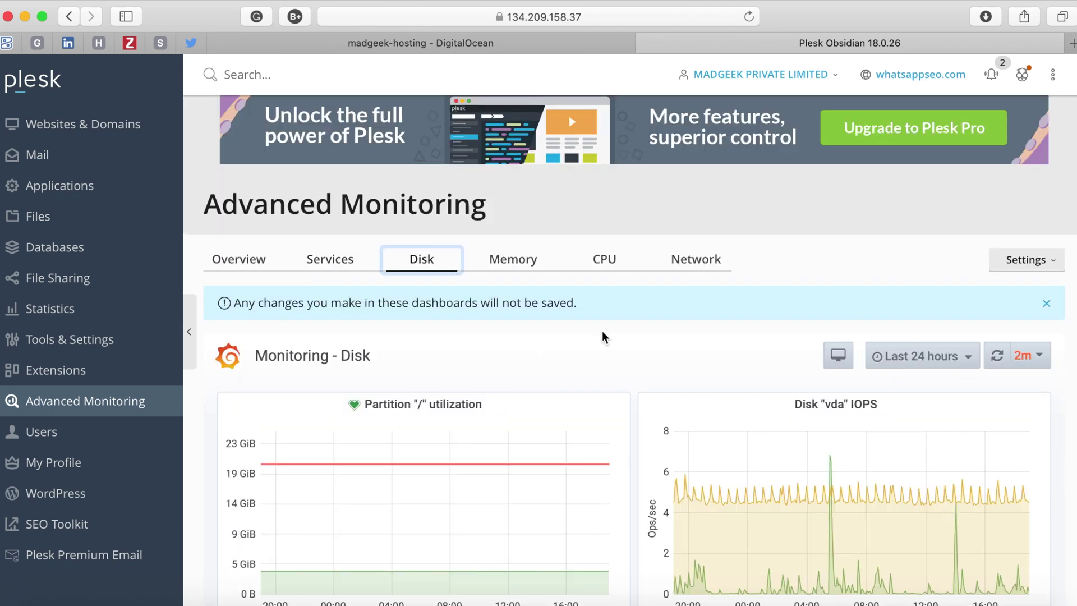
Scroll the Disk dashboard's partition and IOPS charts, then the Memory dashboard.
{"action": "scroll", "coordinate": [603, 335], "scroll_direction": "down", "scroll_amount": 1}
{"action": "scroll", "coordinate": [603, 336], "scroll_direction": "down", "scroll_amount": 1}
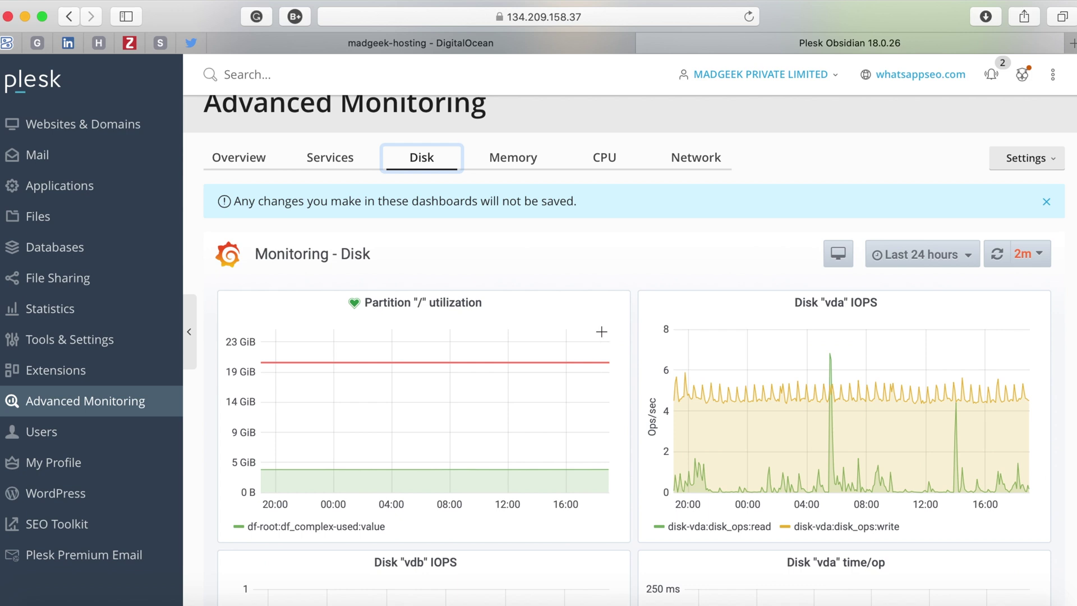
{"action": "scroll", "coordinate": [602, 335], "scroll_direction": "down", "scroll_amount": 4}
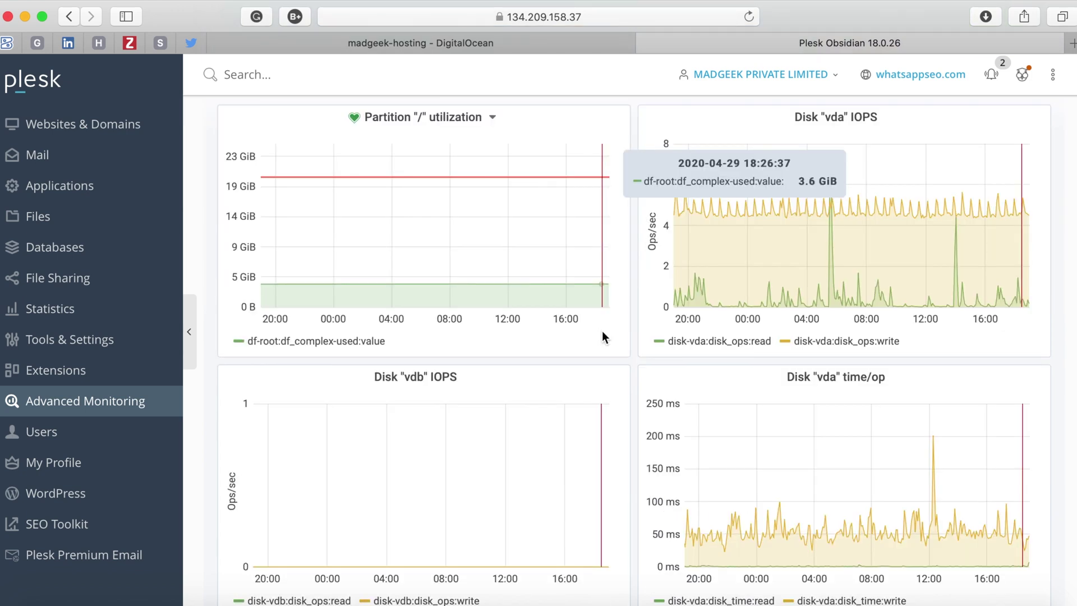
{"action": "scroll", "coordinate": [602, 337], "scroll_direction": "down", "scroll_amount": 3}
{"action": "scroll", "coordinate": [630, 468], "scroll_direction": "up", "scroll_amount": 6}
{"action": "scroll", "coordinate": [630, 469], "scroll_direction": "up", "scroll_amount": 2}
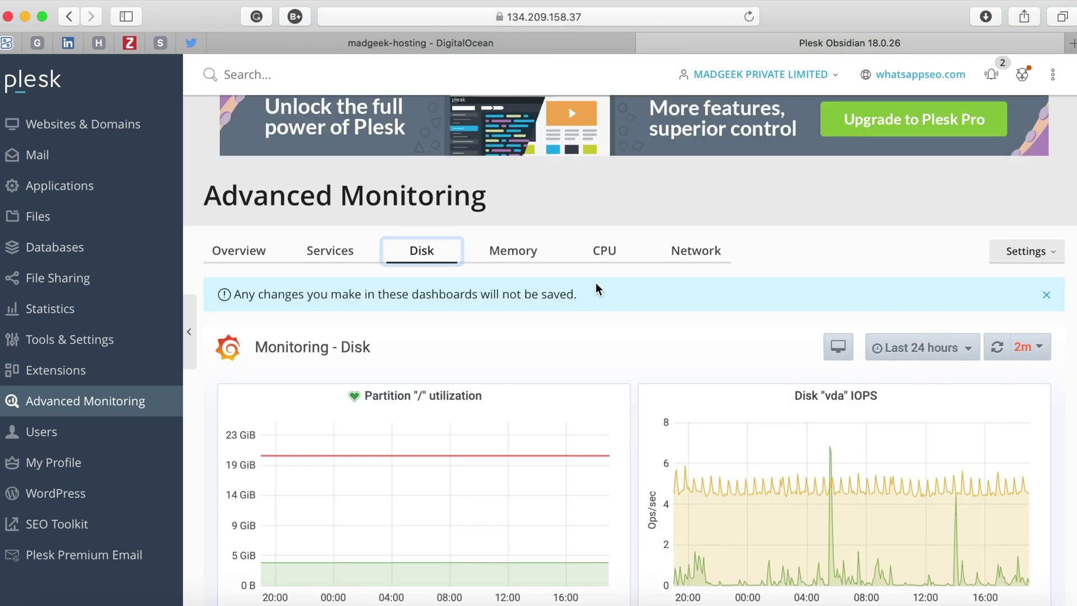
{"action": "left_click", "coordinate": [539, 259]}
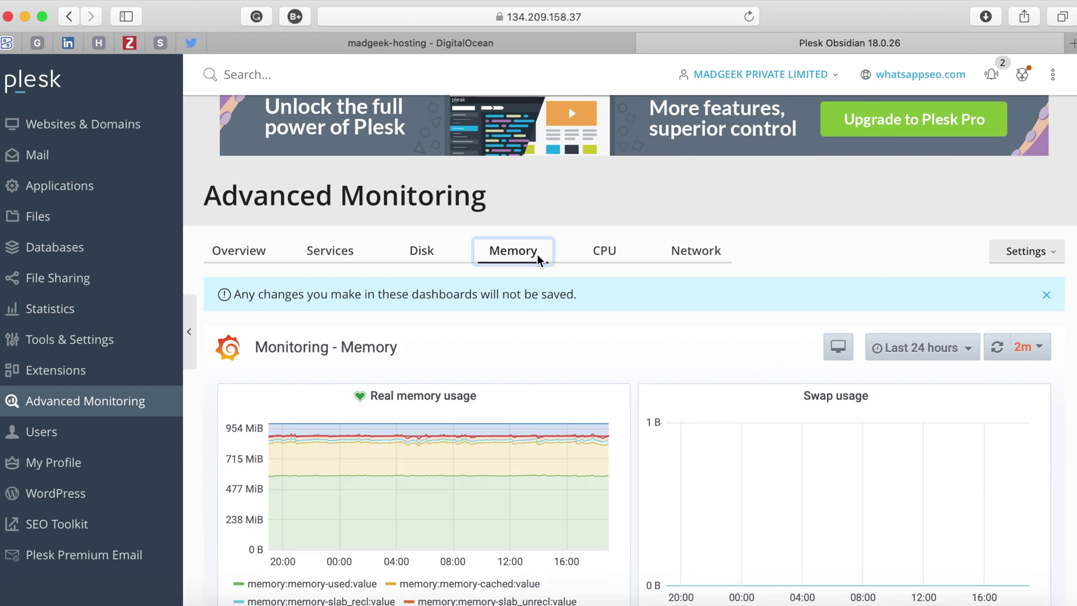
{"action": "scroll", "coordinate": [615, 337], "scroll_direction": "down", "scroll_amount": 2}
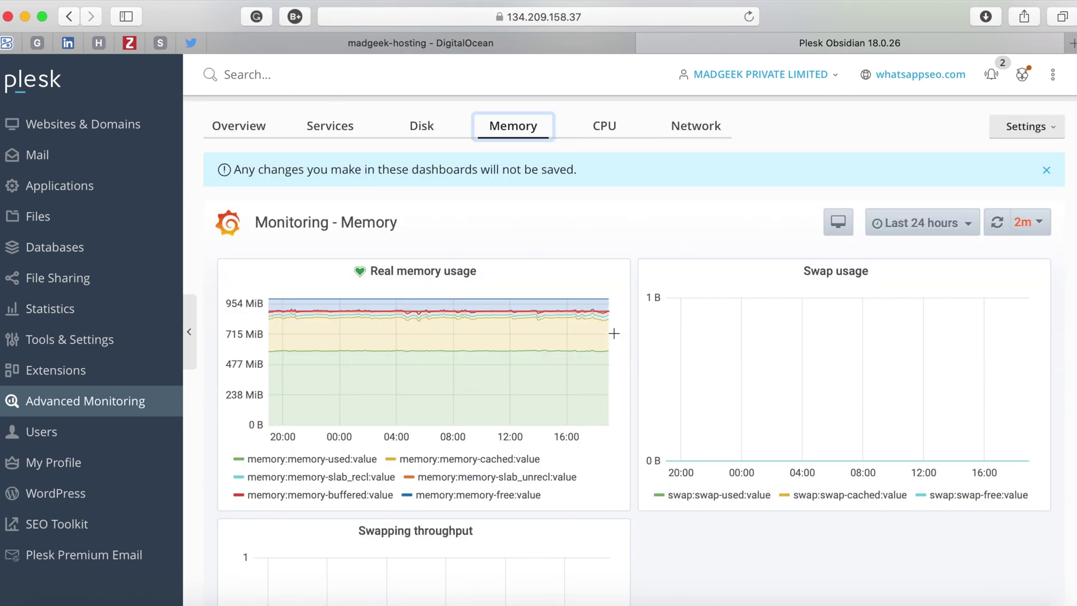
{"action": "scroll", "coordinate": [613, 333], "scroll_direction": "up", "scroll_amount": 1}
View the CPU and Network throughput dashboards, then go to the SEO Toolkit for whatsappseo.com.
{"action": "left_click", "coordinate": [604, 210]}
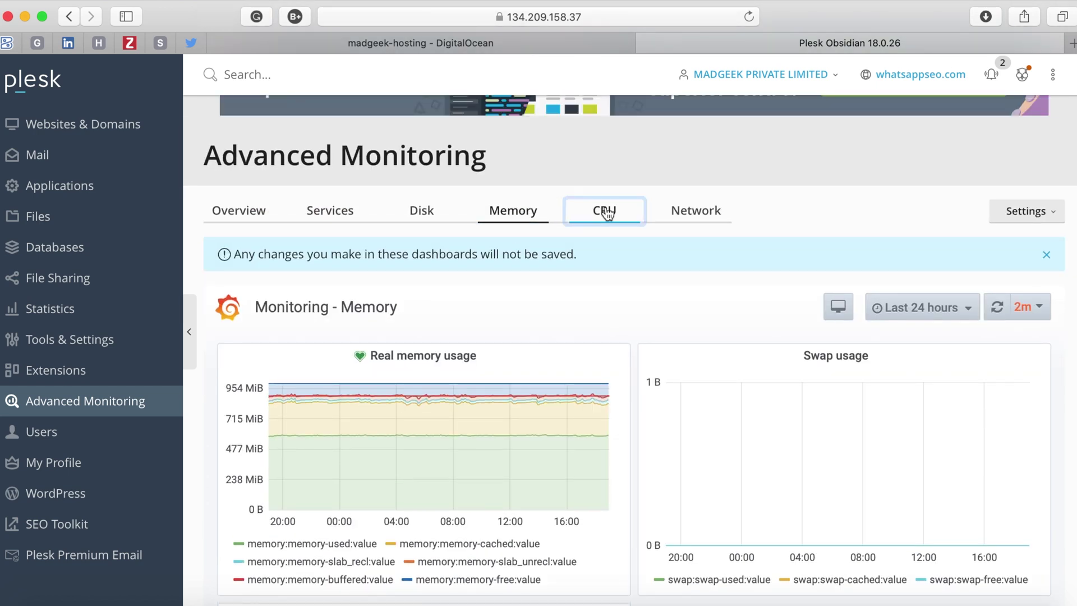
{"action": "scroll", "coordinate": [633, 328], "scroll_direction": "down", "scroll_amount": 5}
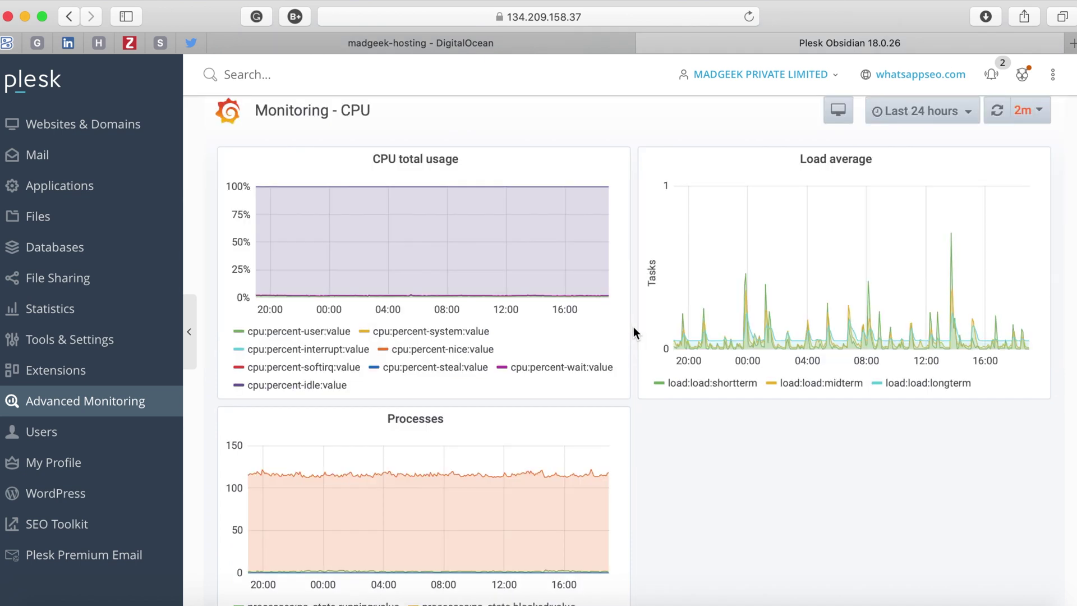
{"action": "scroll", "coordinate": [634, 327], "scroll_direction": "up", "scroll_amount": 4}
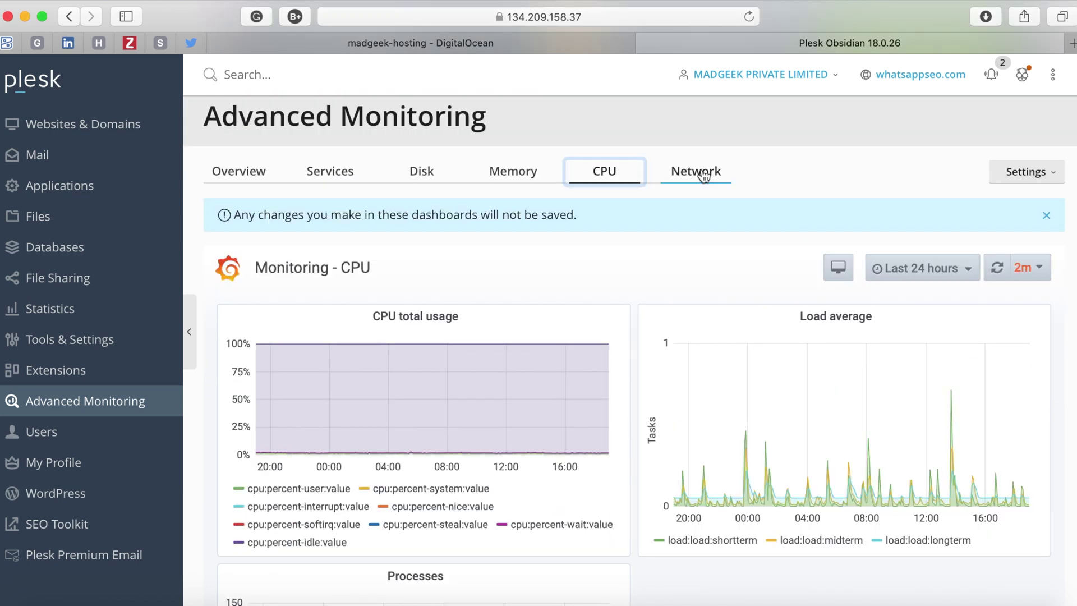
{"action": "left_click", "coordinate": [702, 170]}
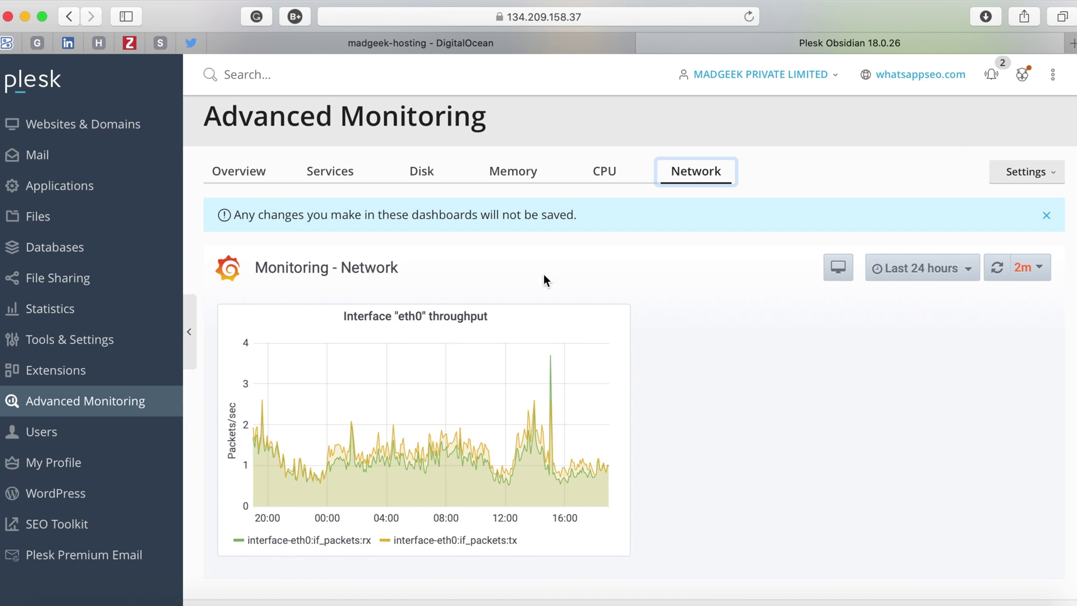
{"action": "left_click", "coordinate": [88, 524]}
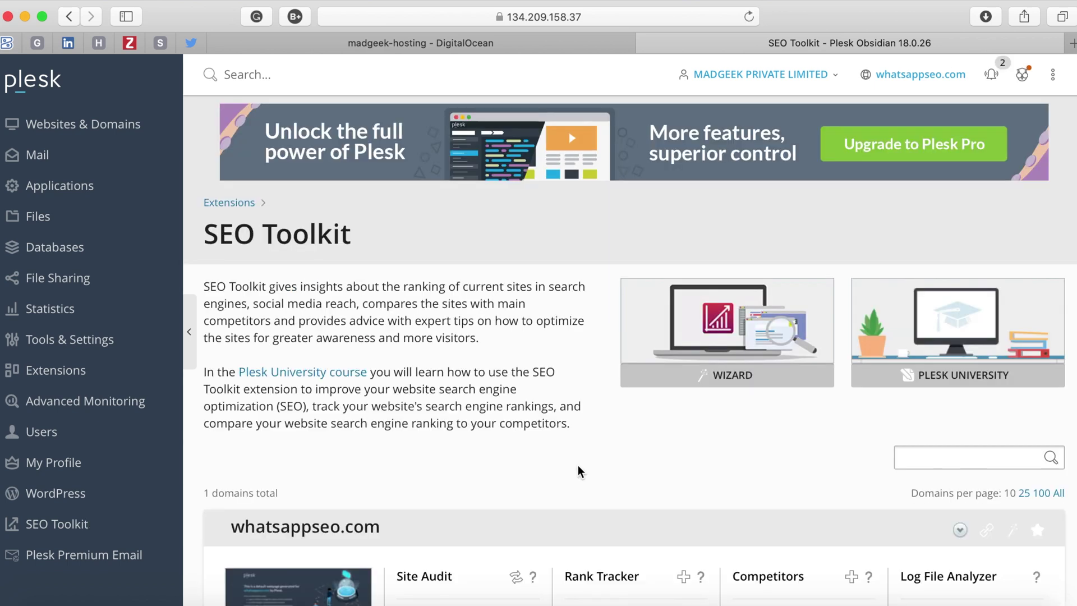
{"action": "scroll", "coordinate": [578, 465], "scroll_direction": "down", "scroll_amount": 2}
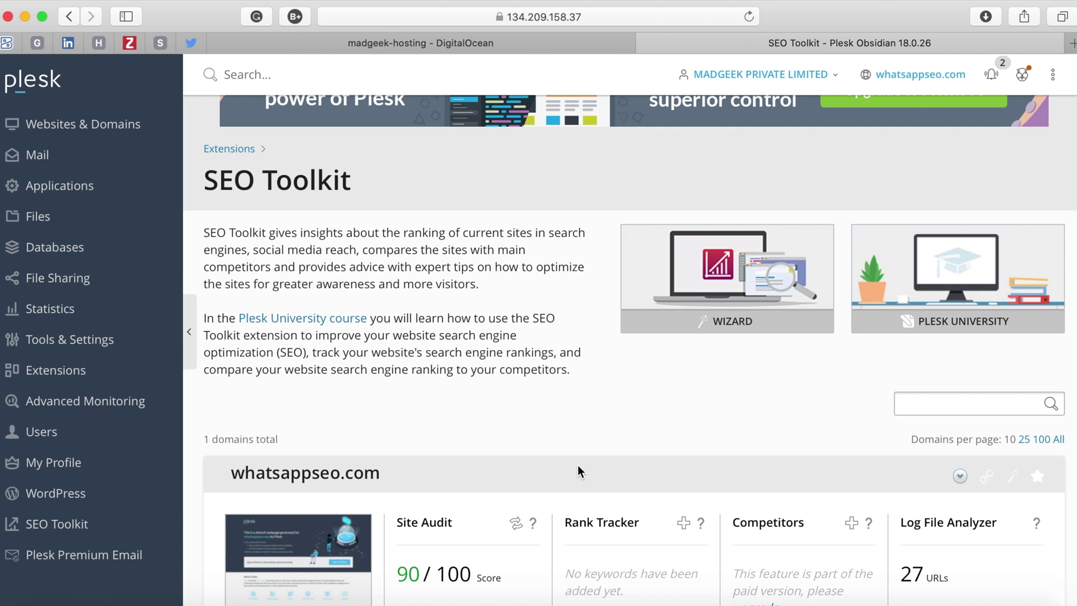
{"action": "scroll", "coordinate": [578, 470], "scroll_direction": "down", "scroll_amount": 5}
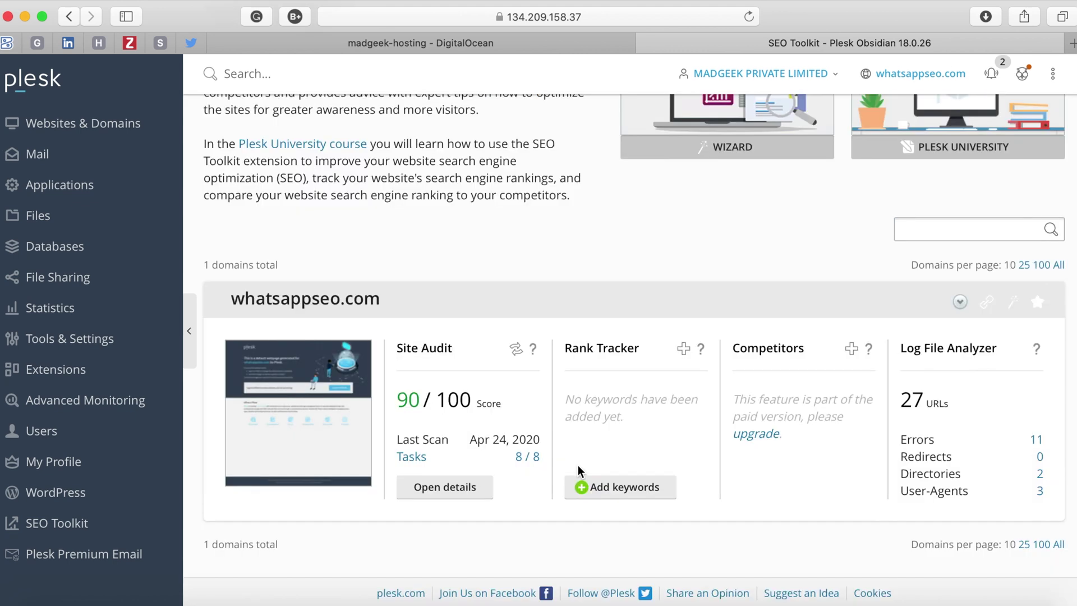
{"action": "scroll", "coordinate": [578, 470], "scroll_direction": "up", "scroll_amount": 1}
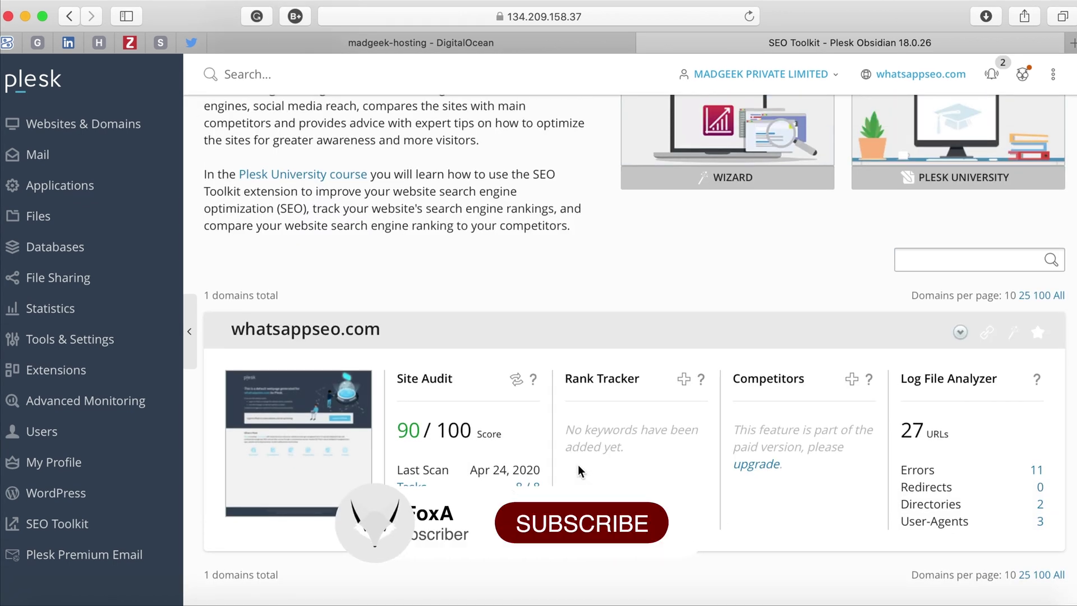
{"action": "scroll", "coordinate": [215, 394], "scroll_direction": "up", "scroll_amount": 4}
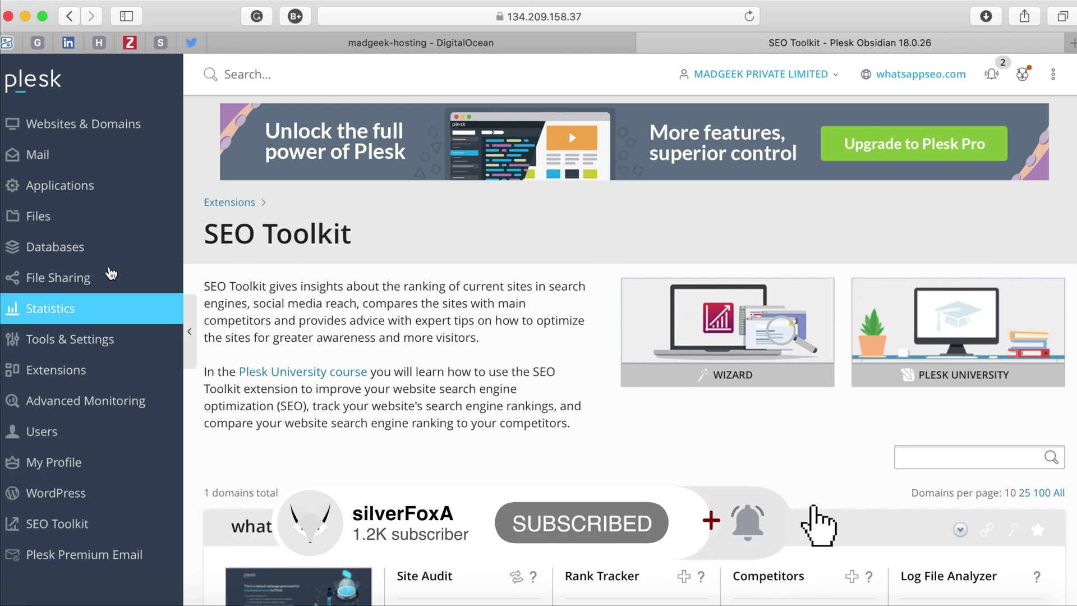
{"action": "left_click", "coordinate": [77, 247]}
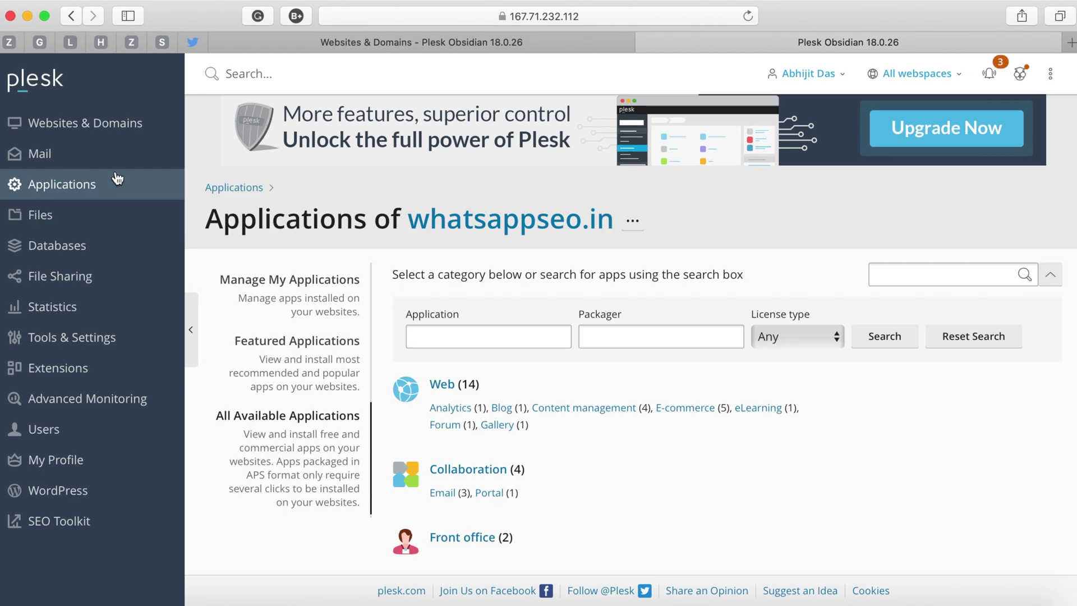
Browse all available applications by category and open Web › Analytics, listing bbclone v0.64.
{"action": "left_click", "coordinate": [87, 187]}
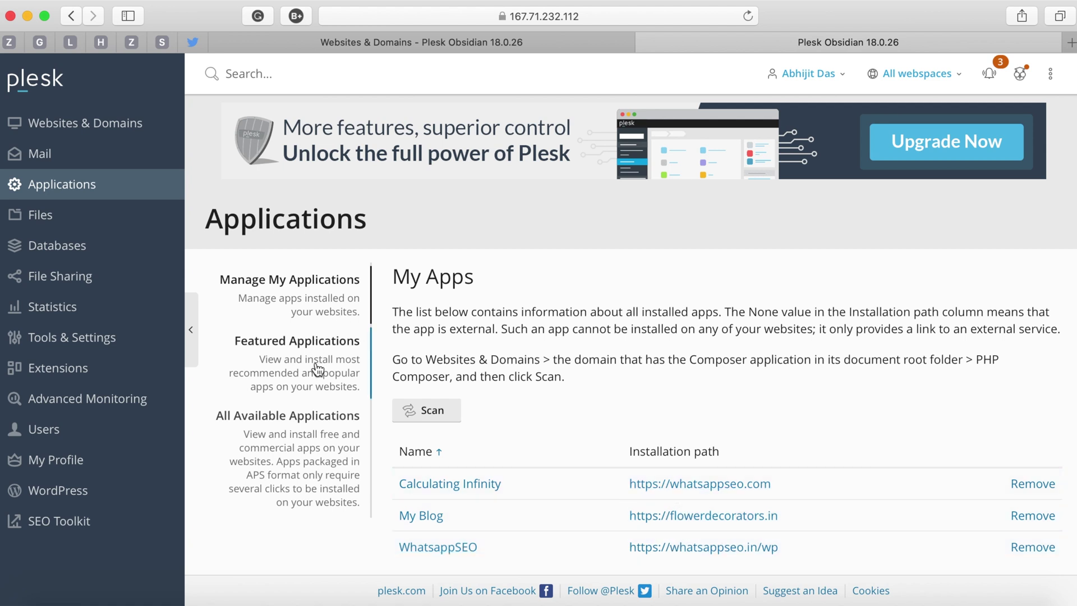
{"action": "left_click", "coordinate": [325, 418]}
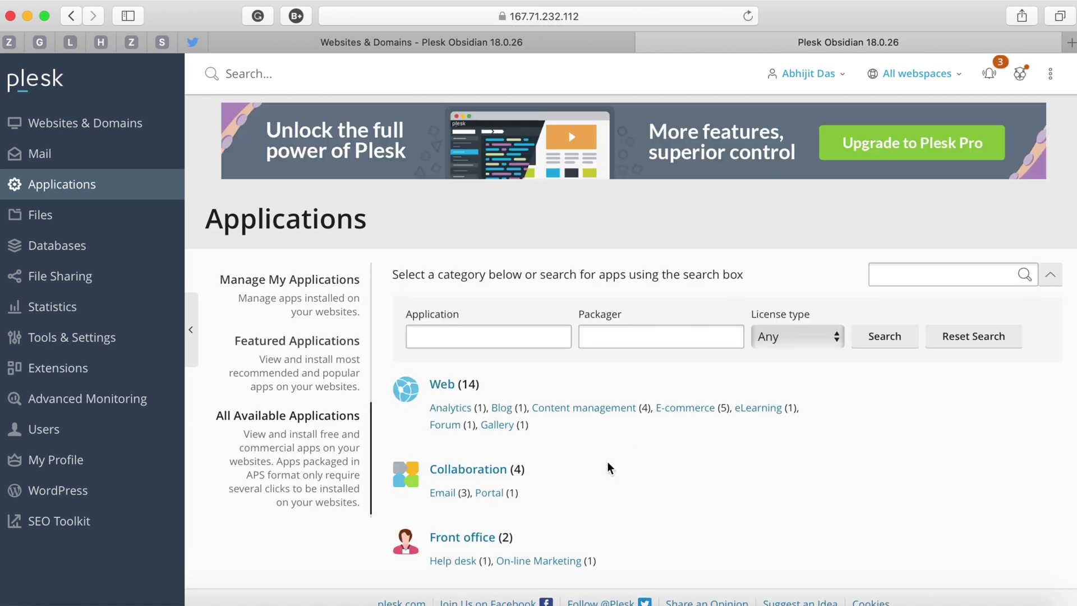
{"action": "scroll", "coordinate": [607, 464], "scroll_direction": "down", "scroll_amount": 3}
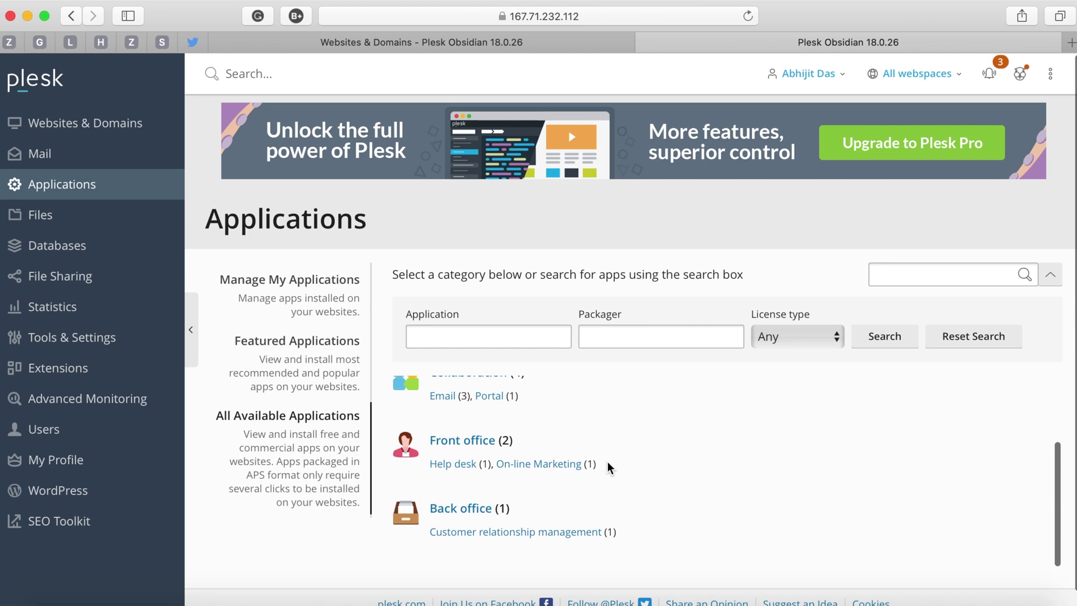
{"action": "scroll", "coordinate": [608, 461], "scroll_direction": "up", "scroll_amount": 3}
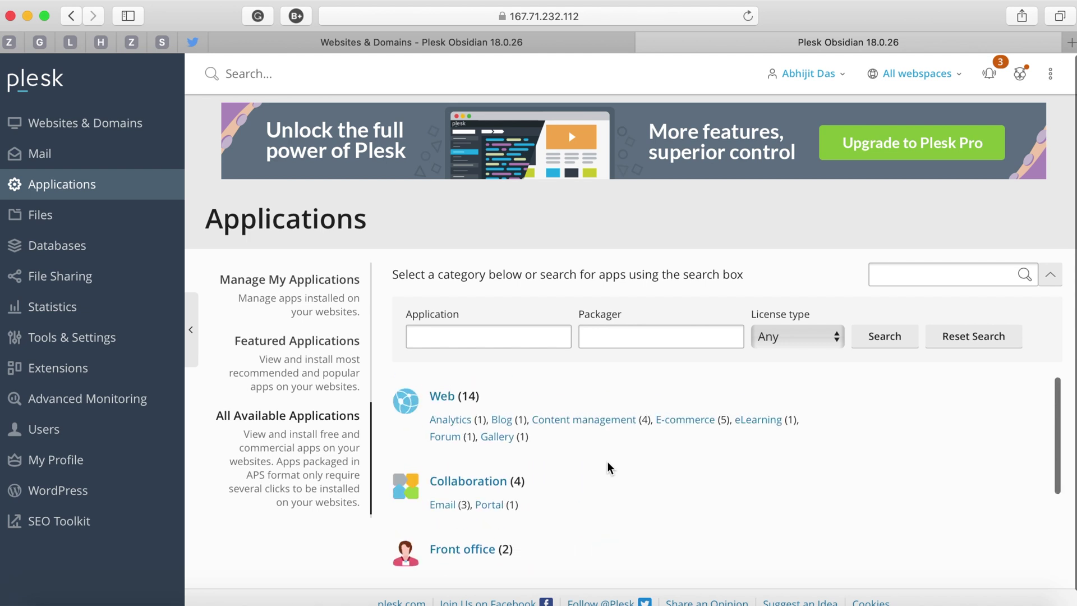
{"action": "left_click", "coordinate": [454, 411]}
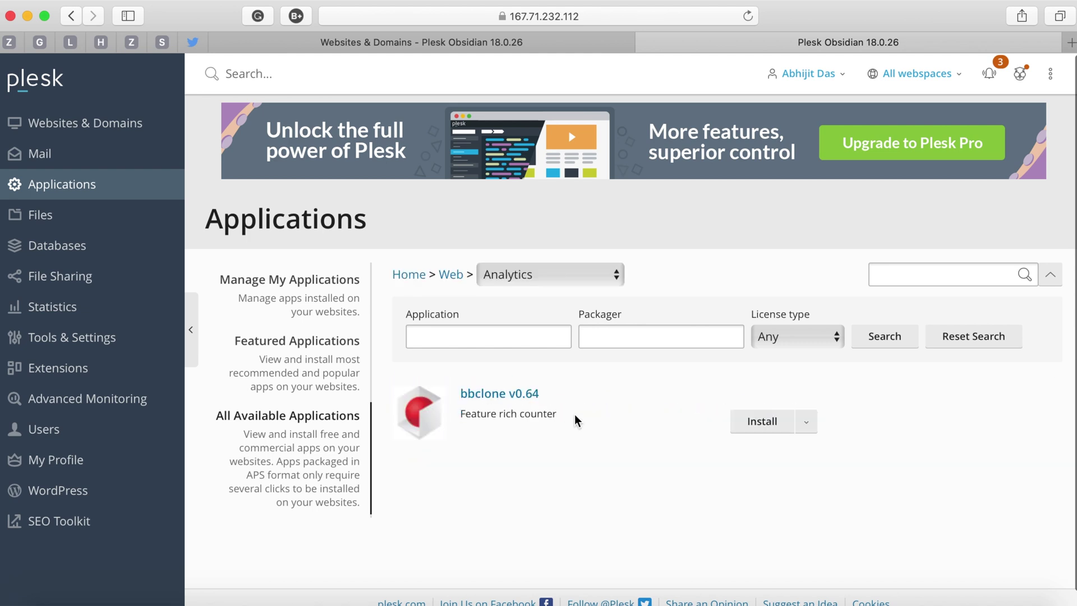
Scroll through all 14 Web category apps, from bbclone to Zen Cart, and return to the Web category overview.
{"action": "left_click", "coordinate": [451, 276]}
{"action": "scroll", "coordinate": [553, 449], "scroll_direction": "down", "scroll_amount": 5}
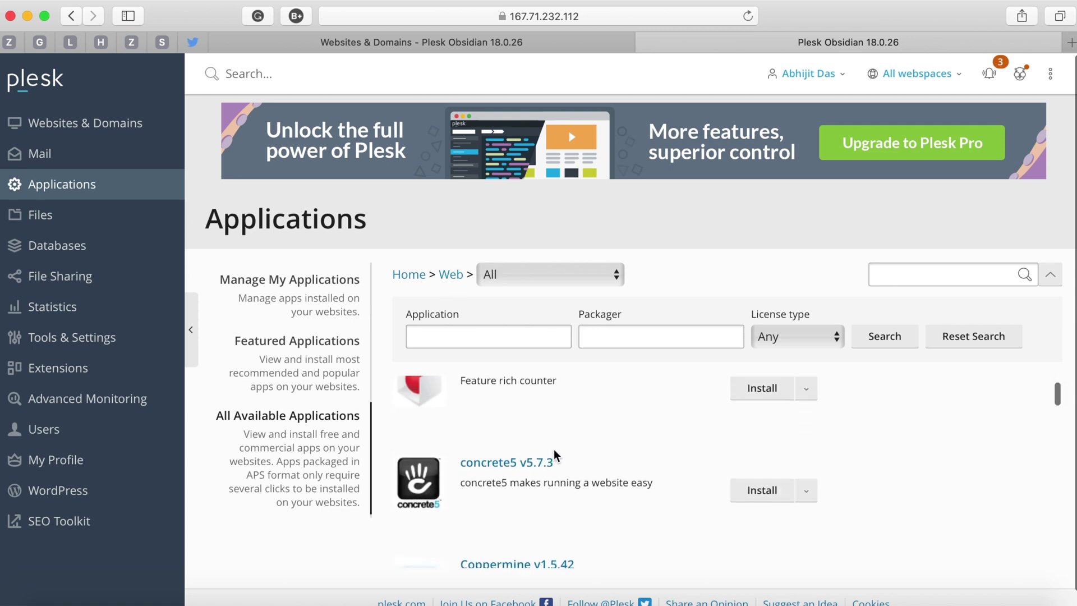
{"action": "scroll", "coordinate": [556, 454], "scroll_direction": "down", "scroll_amount": 6}
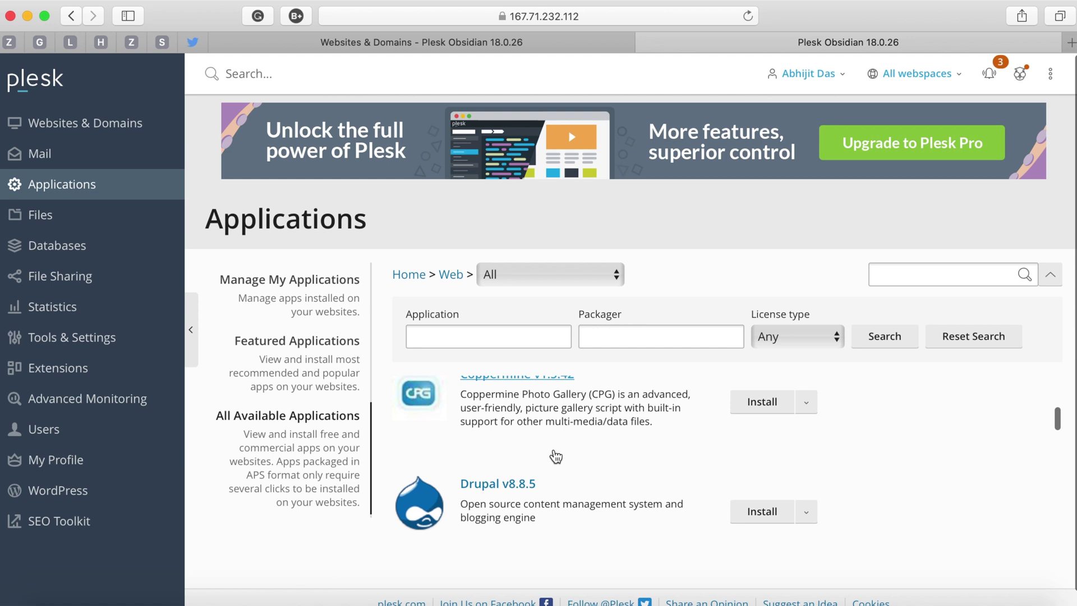
{"action": "scroll", "coordinate": [553, 452], "scroll_direction": "down", "scroll_amount": 7}
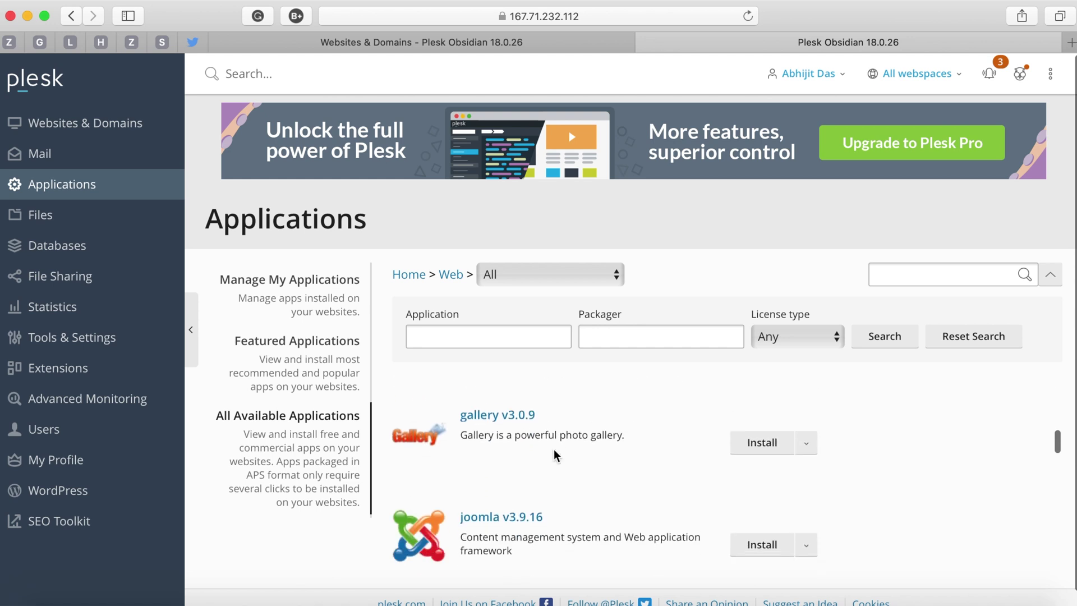
{"action": "scroll", "coordinate": [553, 449], "scroll_direction": "down", "scroll_amount": 5}
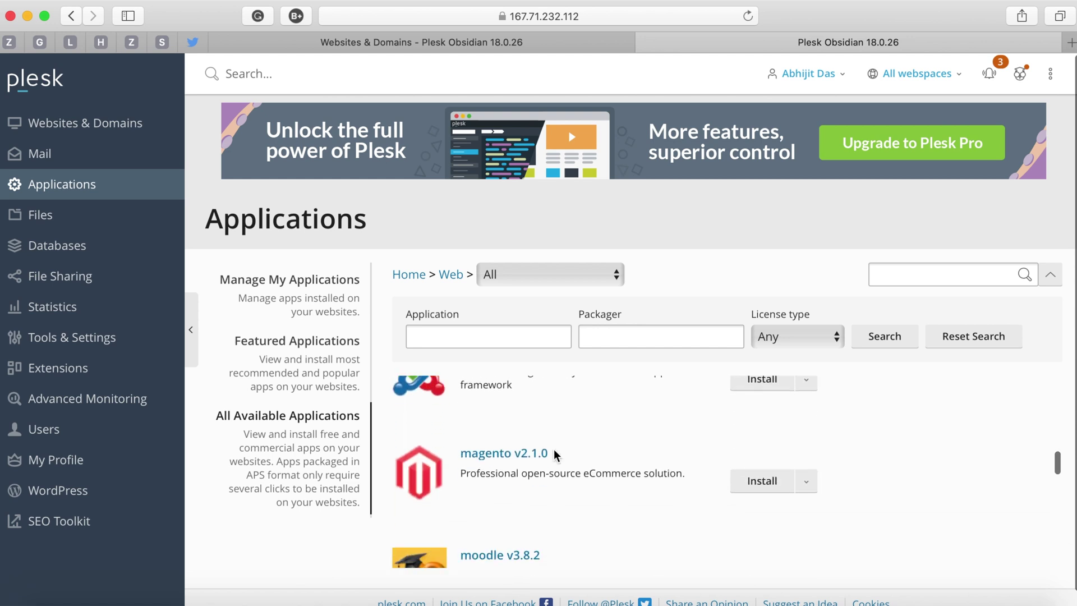
{"action": "scroll", "coordinate": [554, 449], "scroll_direction": "down", "scroll_amount": 8}
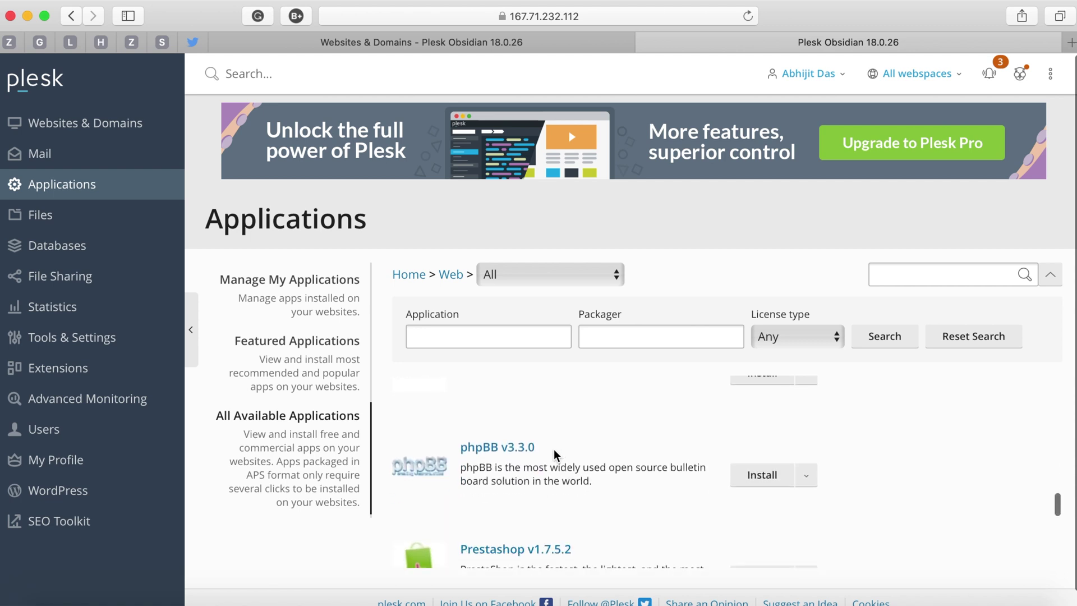
{"action": "scroll", "coordinate": [554, 452], "scroll_direction": "down", "scroll_amount": 6}
{"action": "scroll", "coordinate": [554, 455], "scroll_direction": "down", "scroll_amount": 5}
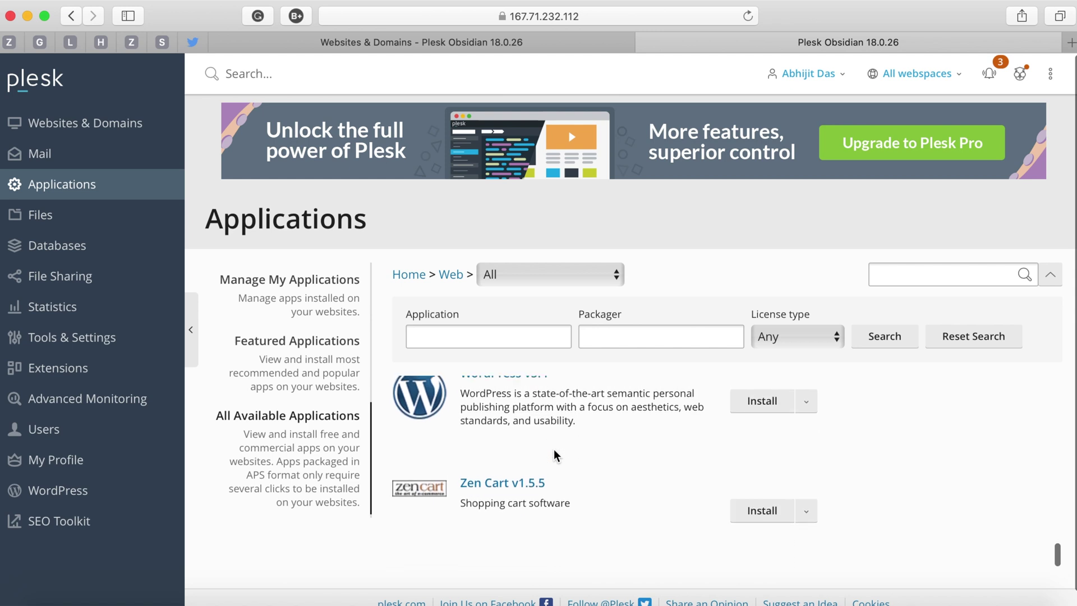
{"action": "left_click", "coordinate": [457, 279]}
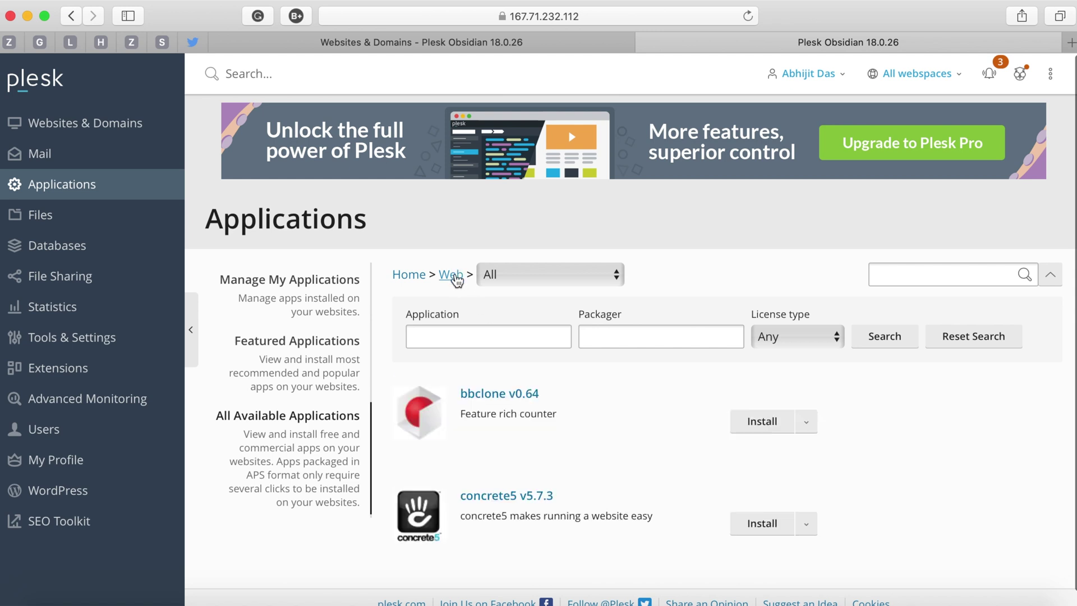
Browse the Collaboration category's app list from the application category overview.
{"action": "left_click", "coordinate": [405, 275]}
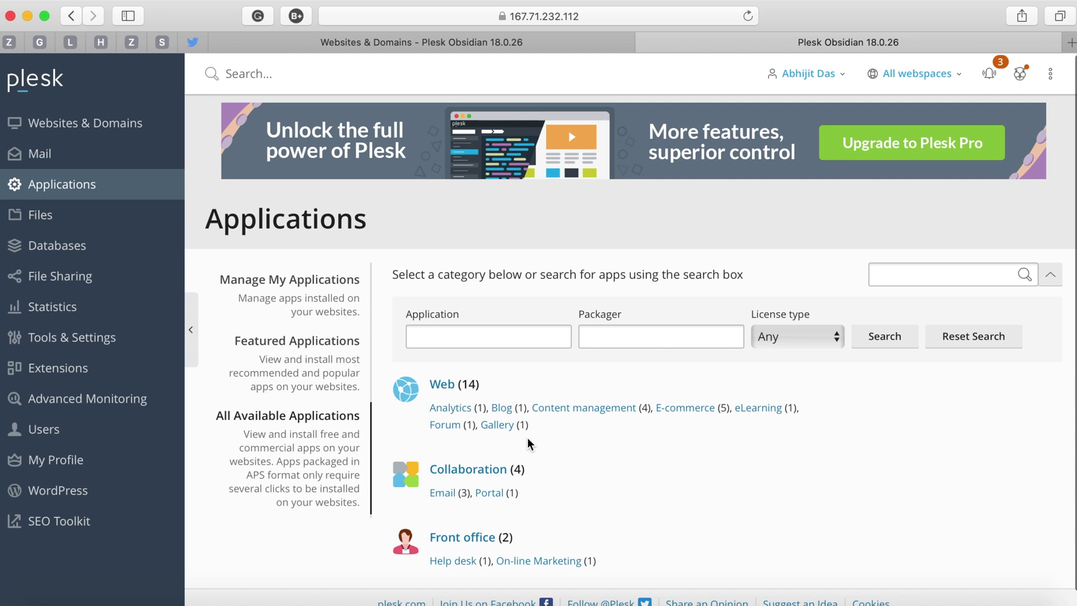
{"action": "left_click", "coordinate": [472, 469]}
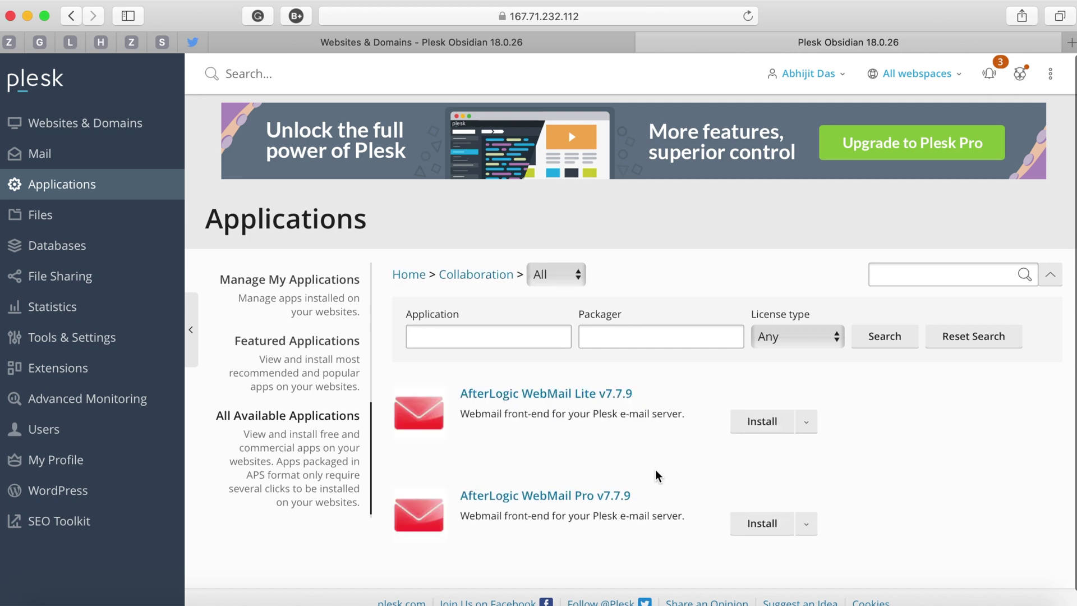
{"action": "scroll", "coordinate": [656, 476], "scroll_direction": "down", "scroll_amount": 3}
{"action": "scroll", "coordinate": [656, 471], "scroll_direction": "down", "scroll_amount": 2}
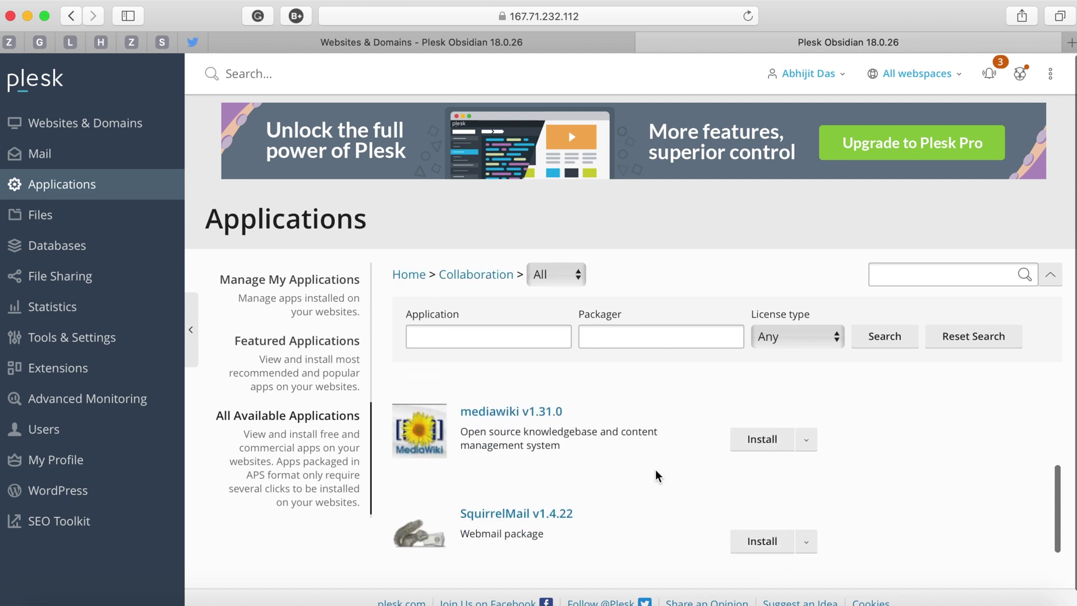
Return to the category overview and browse the Front office apps.
{"action": "left_click", "coordinate": [408, 275]}
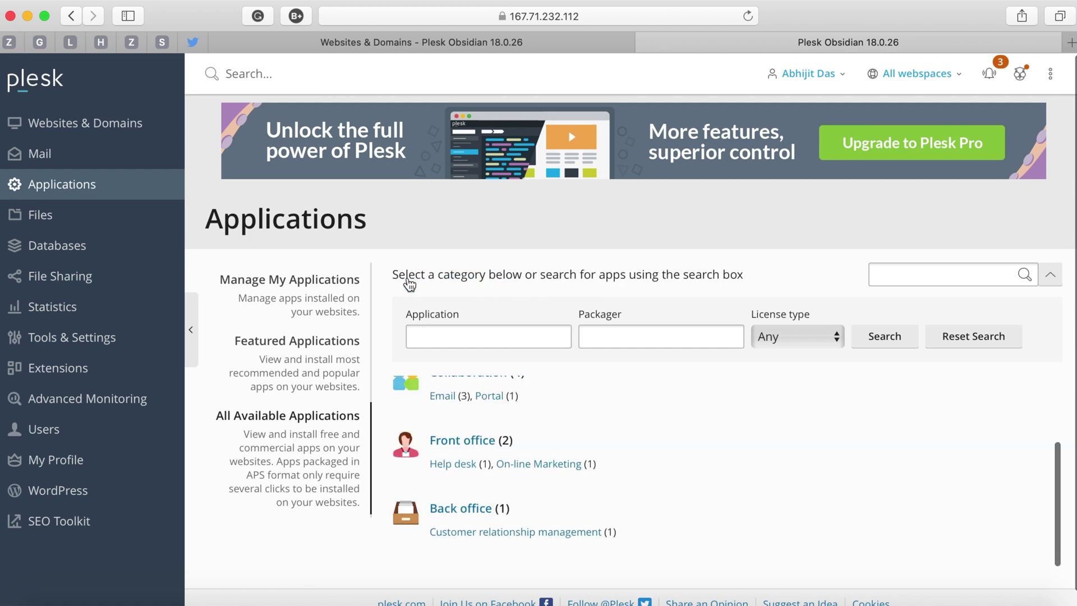
{"action": "left_click", "coordinate": [470, 440]}
{"action": "scroll", "coordinate": [542, 482], "scroll_direction": "down", "scroll_amount": 2}
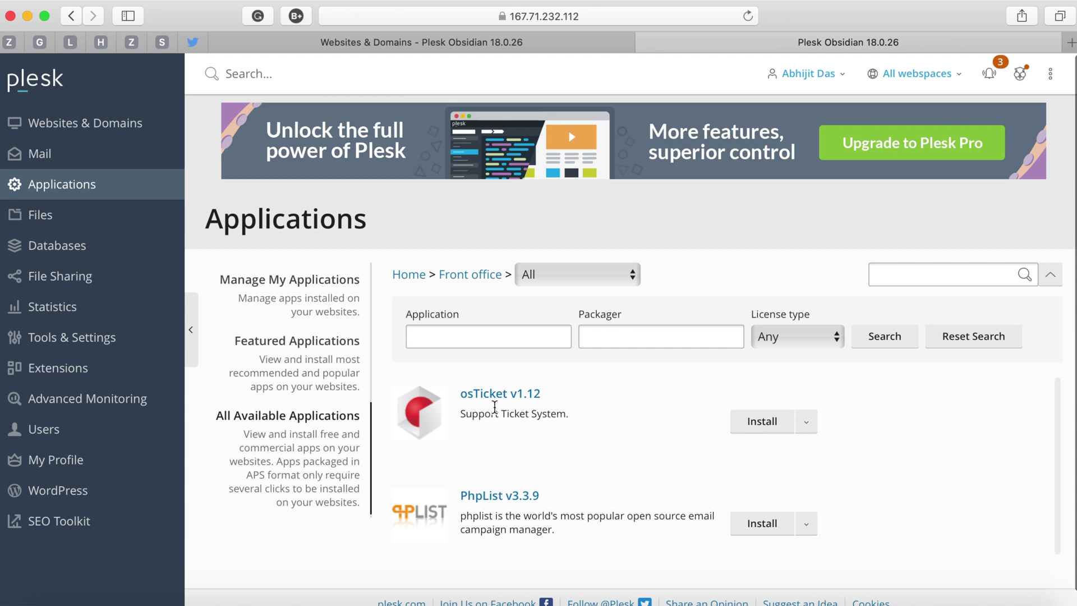
Open the Back office category, which lists SugarCRM v6.5.18 Community Edition.
{"action": "left_click", "coordinate": [413, 275]}
{"action": "scroll", "coordinate": [495, 557], "scroll_direction": "down", "scroll_amount": 3}
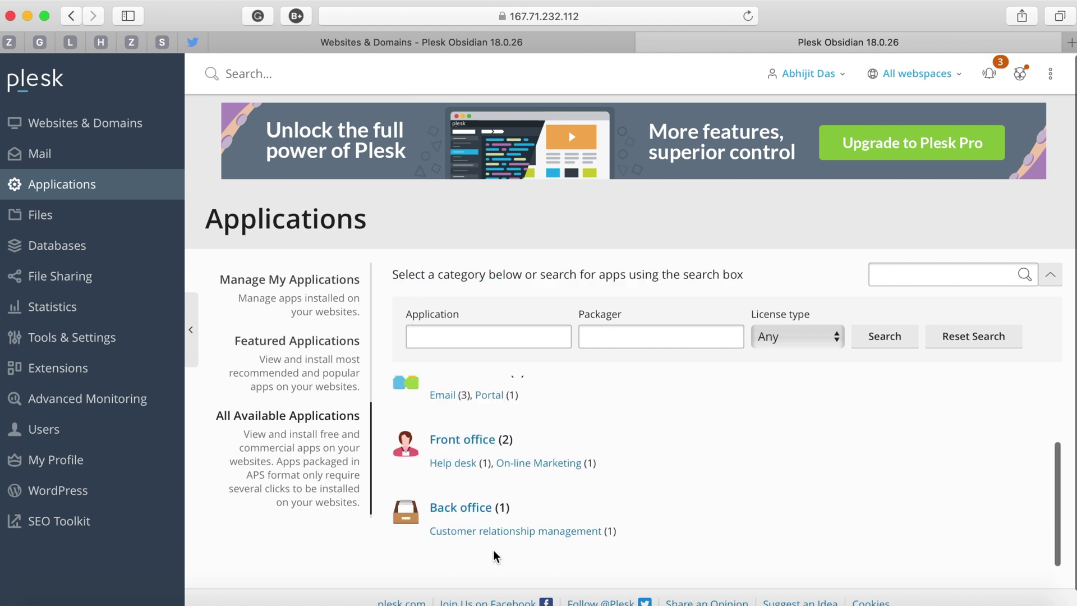
{"action": "left_click", "coordinate": [452, 509]}
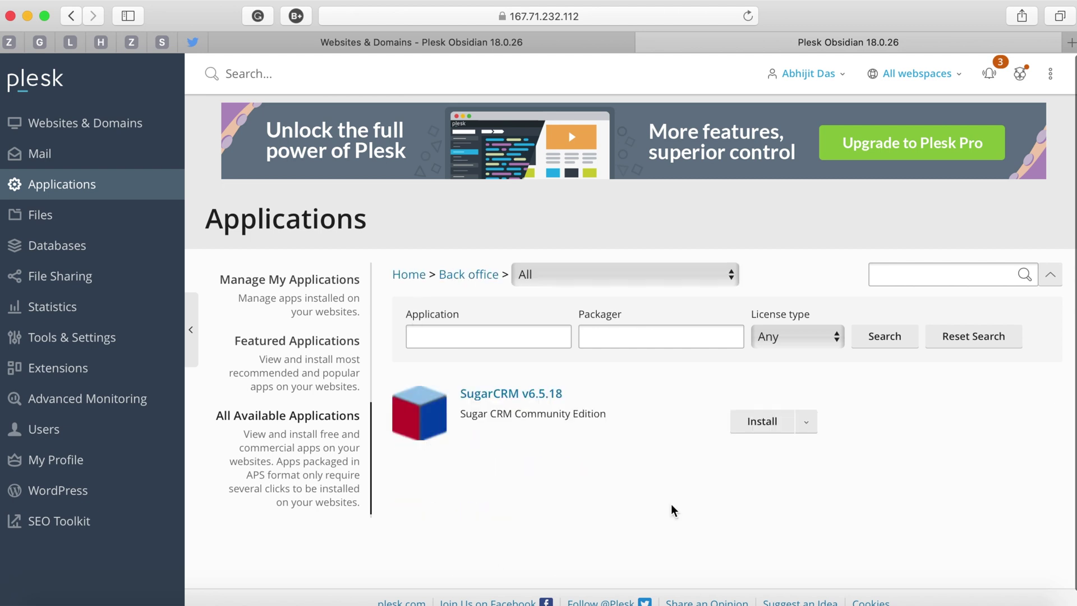